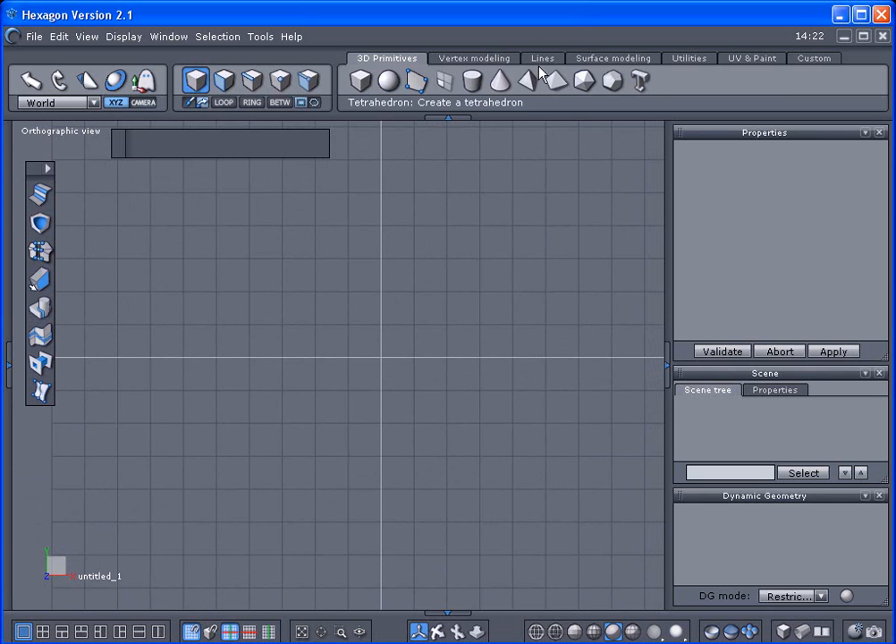
Step: Draw a circle from its center near the grid origin with a radius of about 25.2 and 32 points
left_click(542, 59)
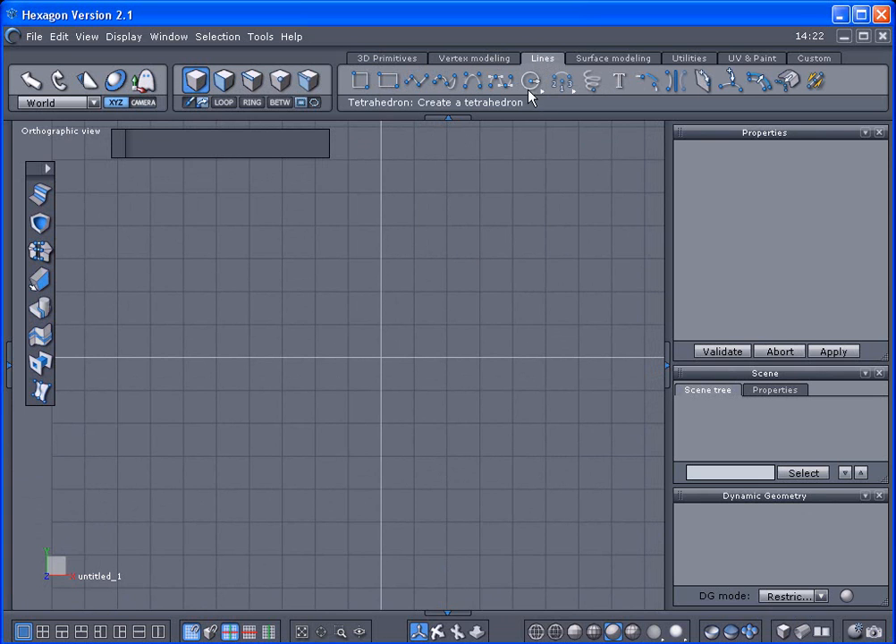
left_click(532, 81)
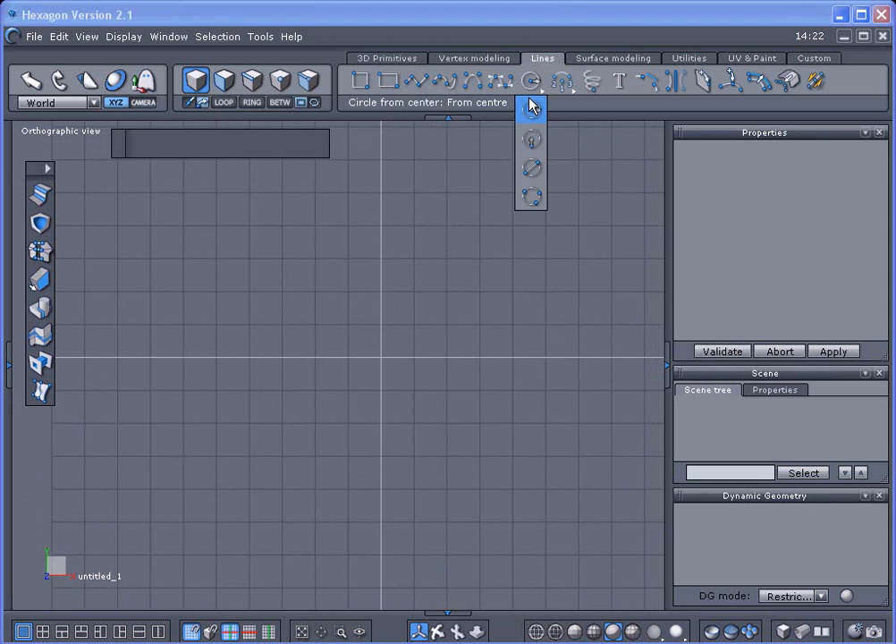
left_click(533, 109)
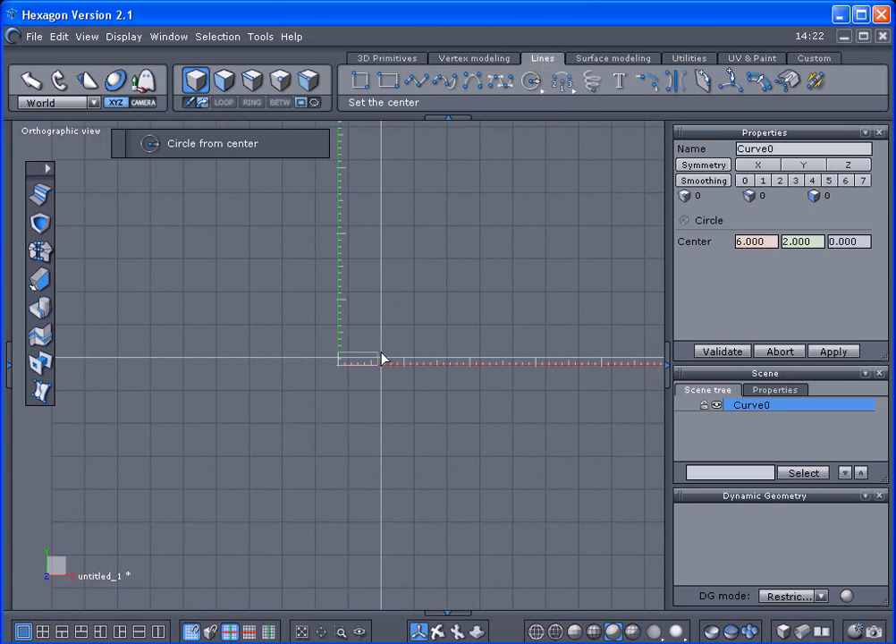
left_click(383, 360)
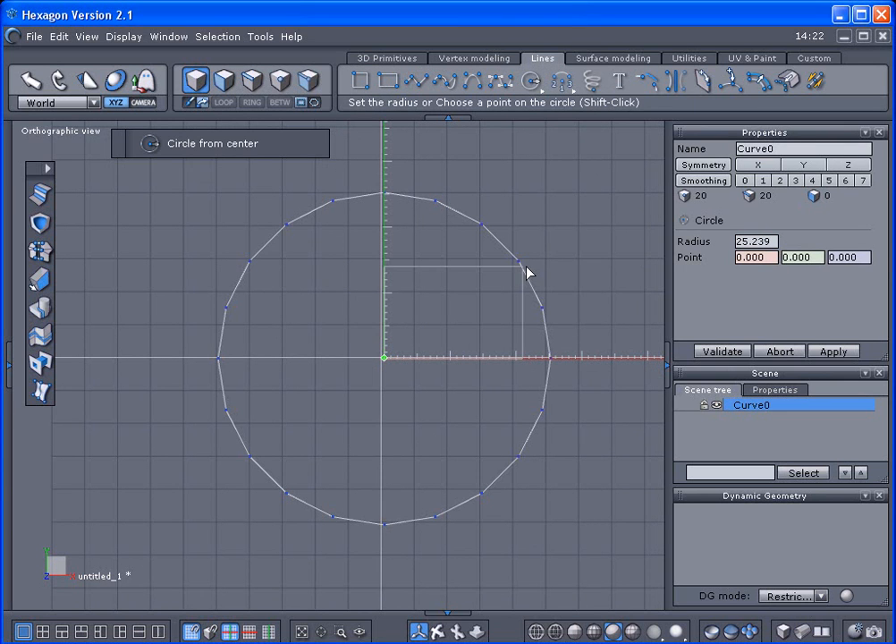
left_click(528, 273)
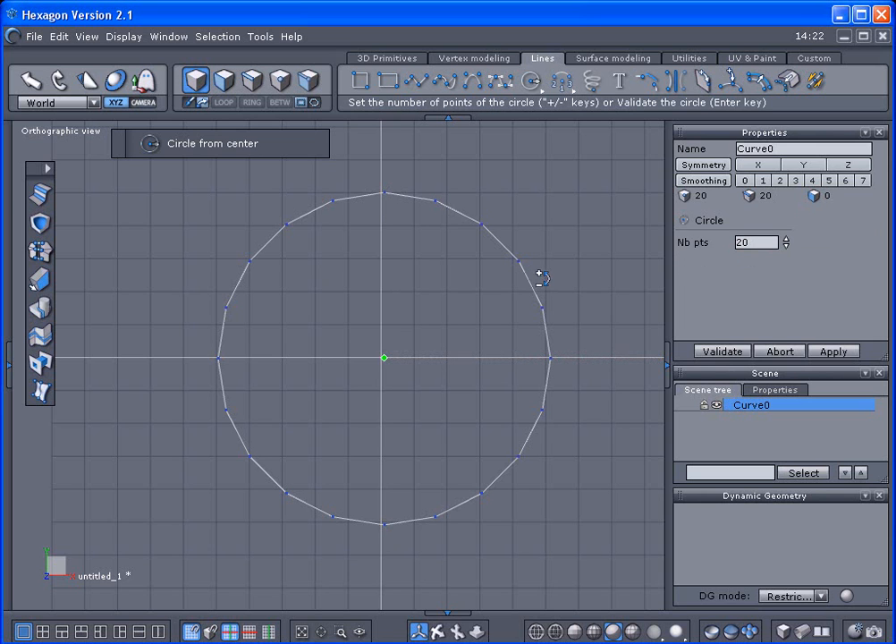
left_click_drag(787, 241, 787, 221)
left_click(786, 240)
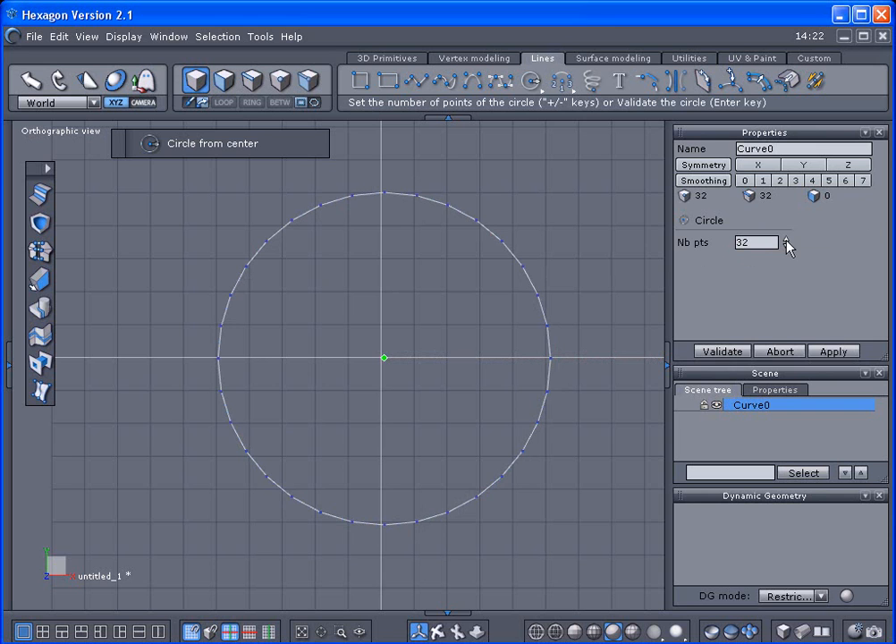
left_click(718, 352)
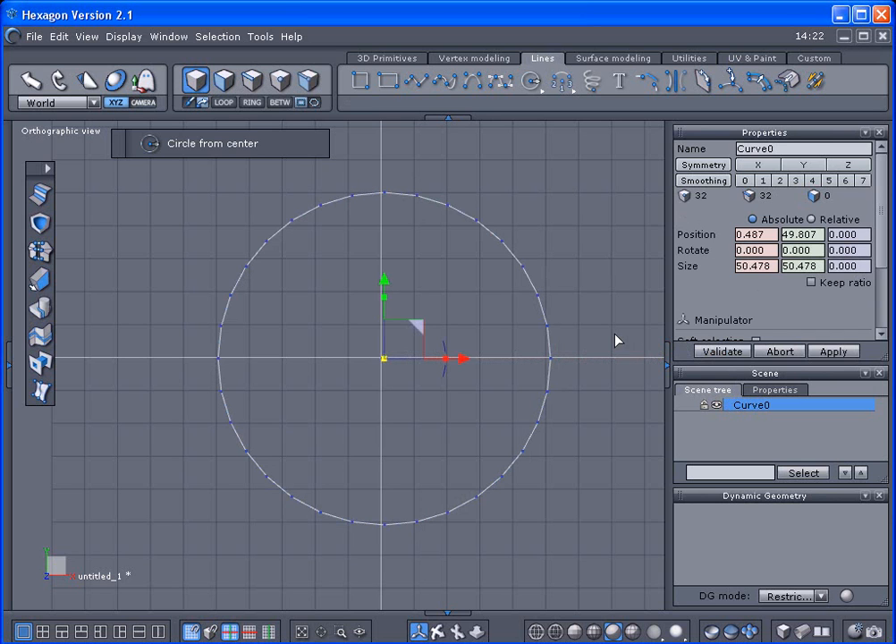
Step: Duplicate the circle in place with the original hidden, and select one point over 2 on the copy
key("ctrl+c")
key("ctrl+v")
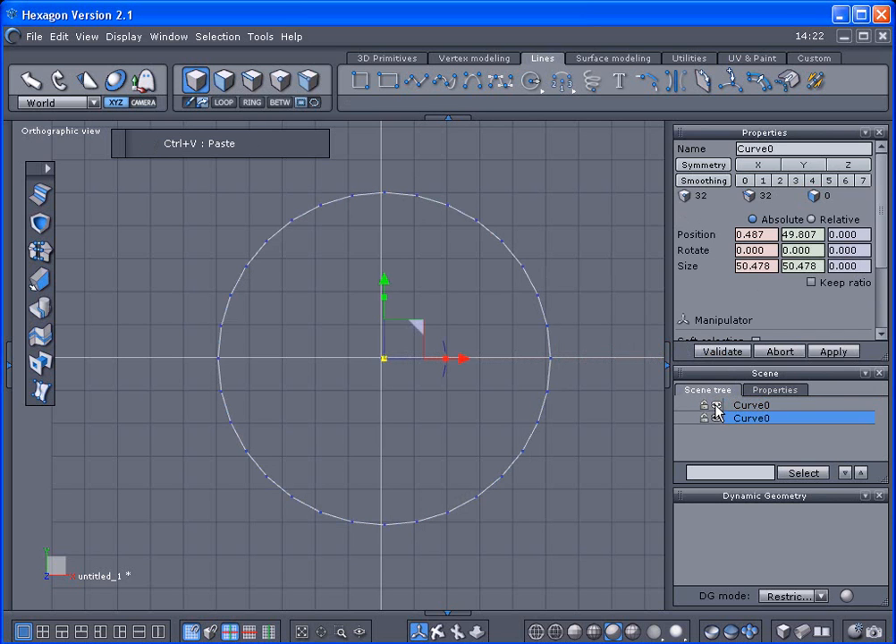
left_click(209, 37)
left_click(250, 450)
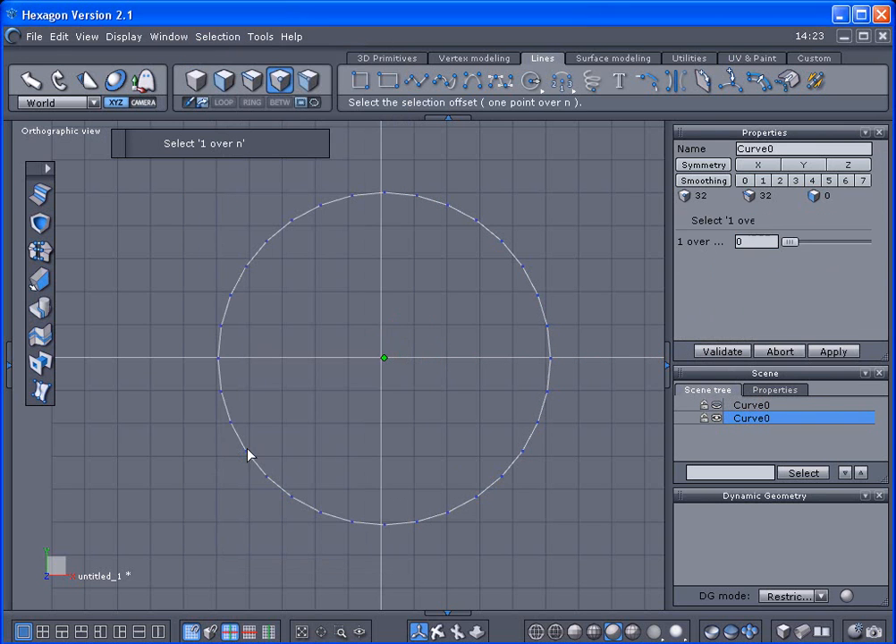
left_click_drag(789, 243, 657, 247)
type("2")
key("Return")
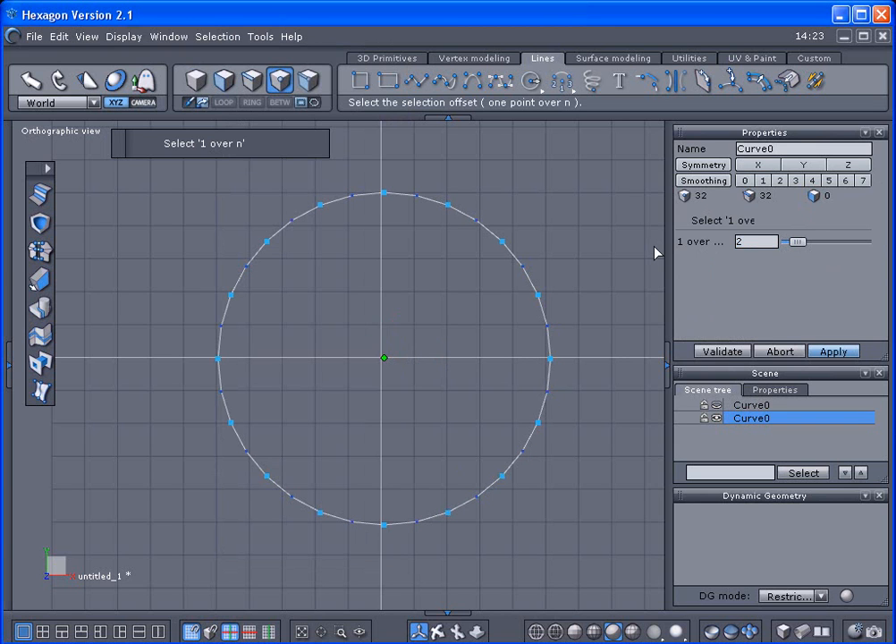
left_click(721, 353)
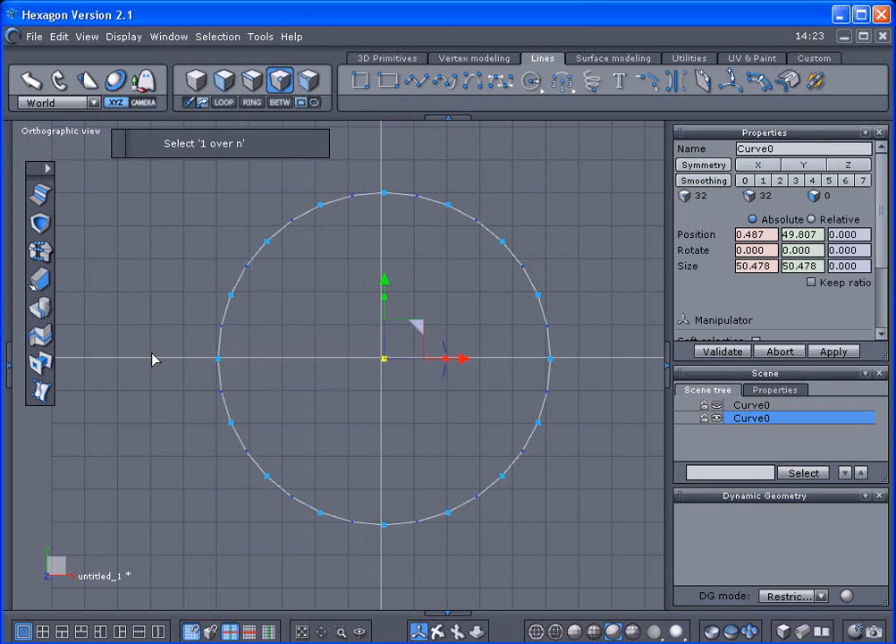
Step: Scale the selected points outward to a size of about 73.9 and chamfer these tips with a radius of about 0.63
left_click_drag(384, 361, 483, 363)
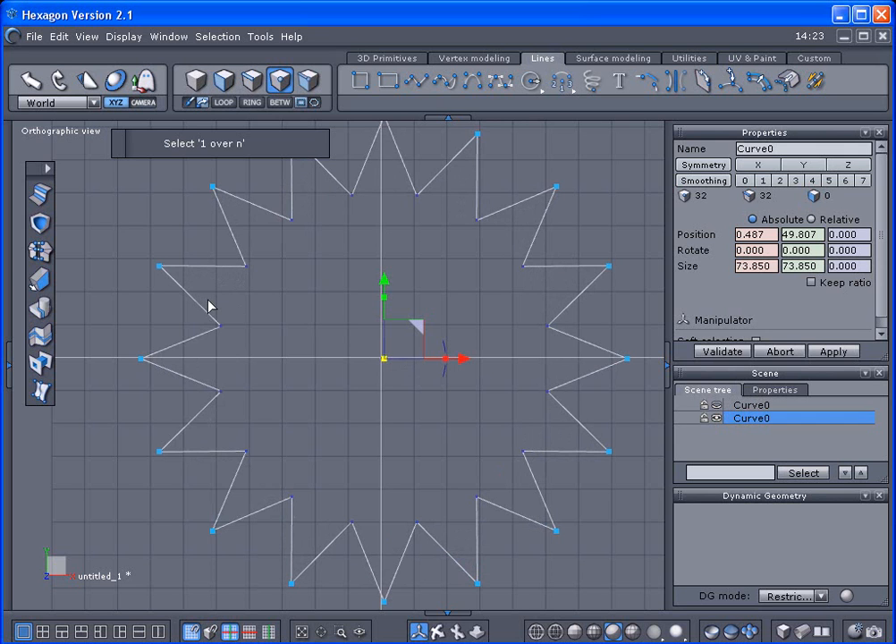
left_click(41, 197)
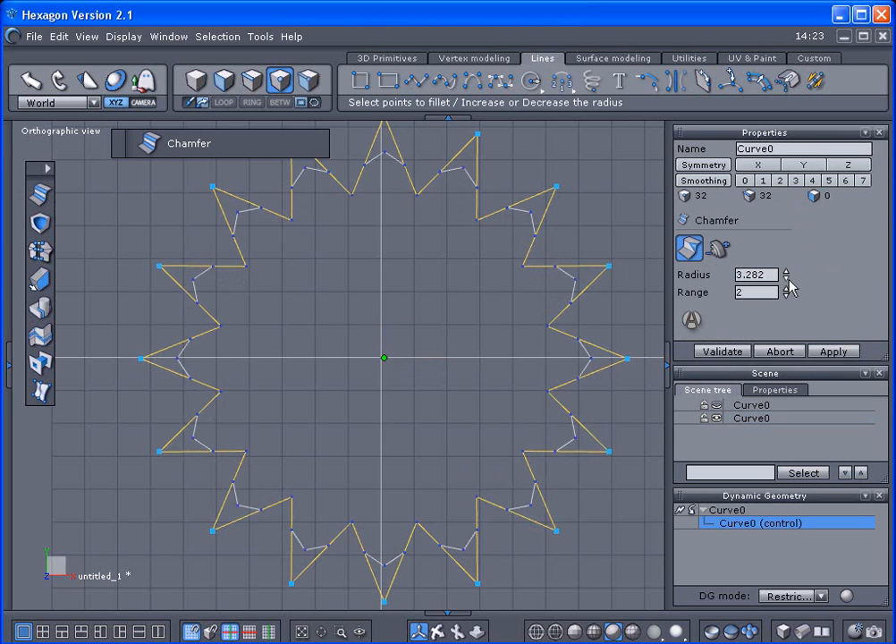
left_click_drag(788, 275, 788, 314)
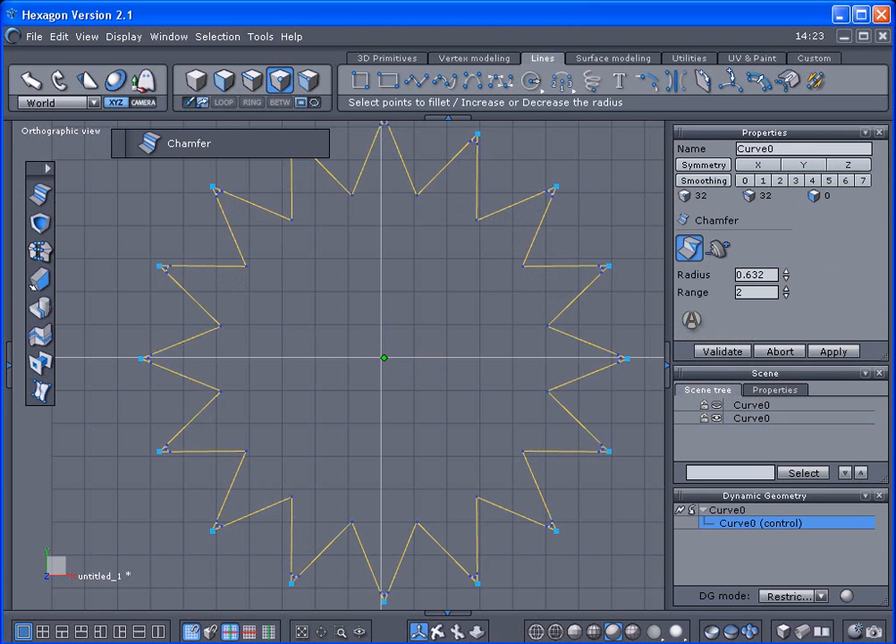
left_click(729, 352)
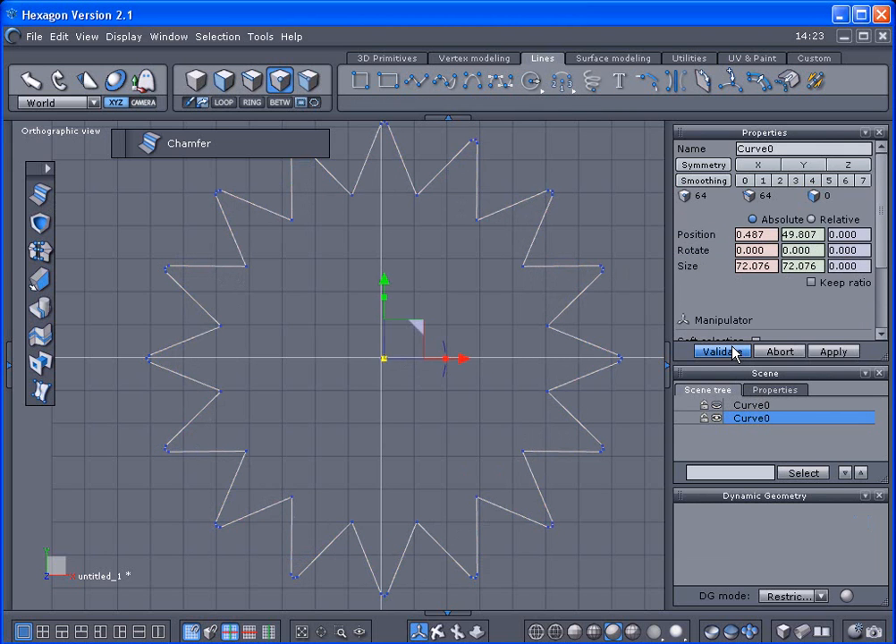
Step: Show the original circle again and scale it up uniformly to a size of about 54.9
left_click(720, 406)
left_click(723, 405)
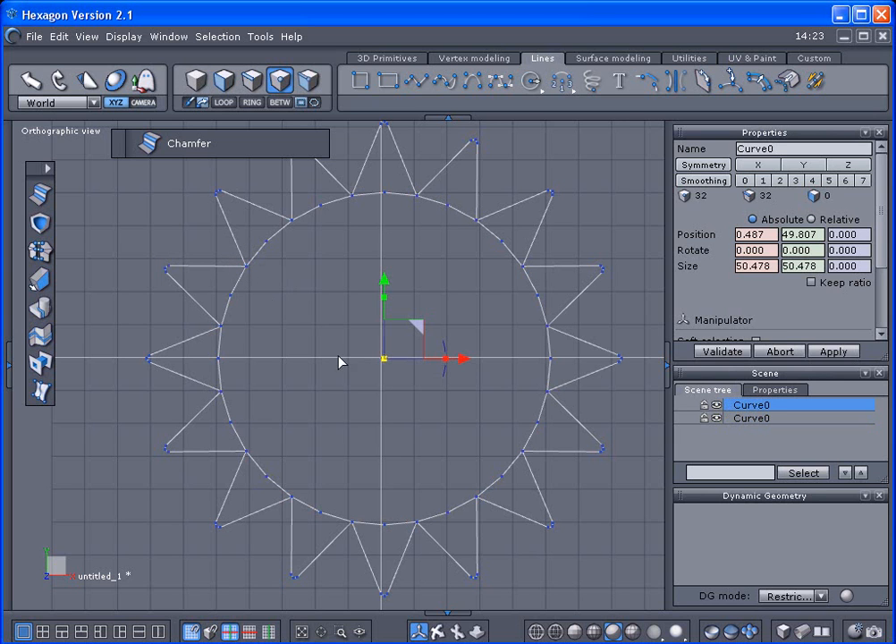
left_click_drag(385, 362, 410, 359)
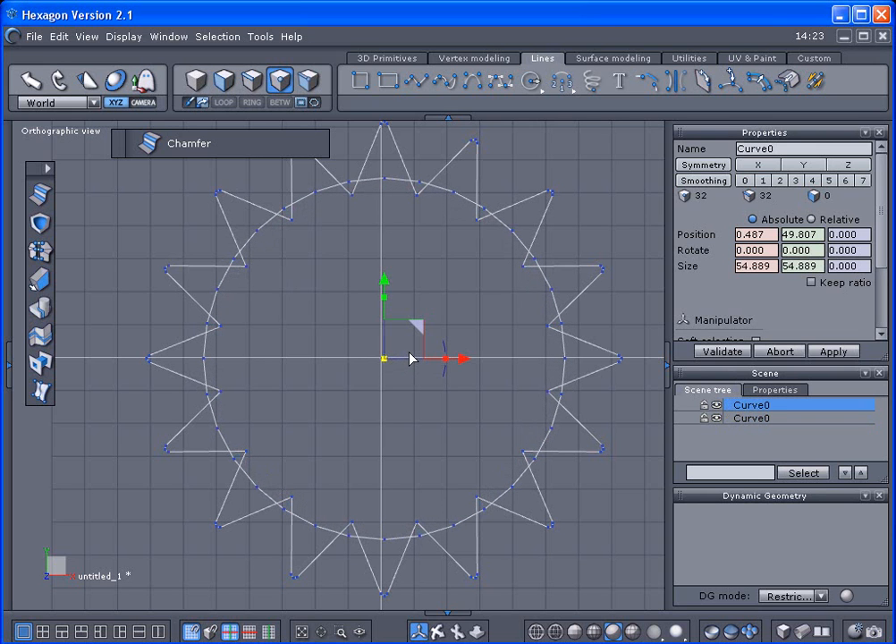
Step: Merge the enlarged circle with the star-shaped curve using a Boolean union, and select the combined outline
left_click(41, 224)
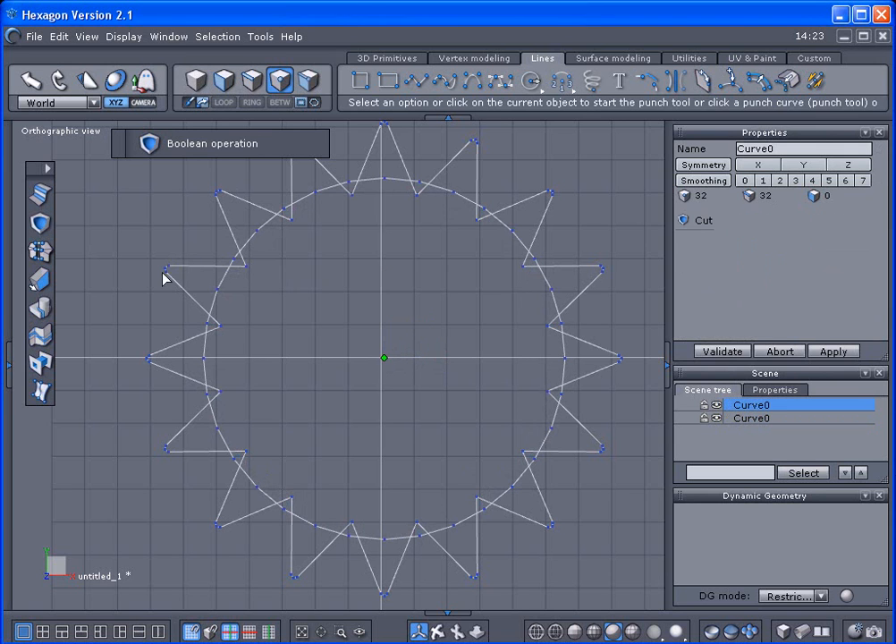
left_click(213, 279)
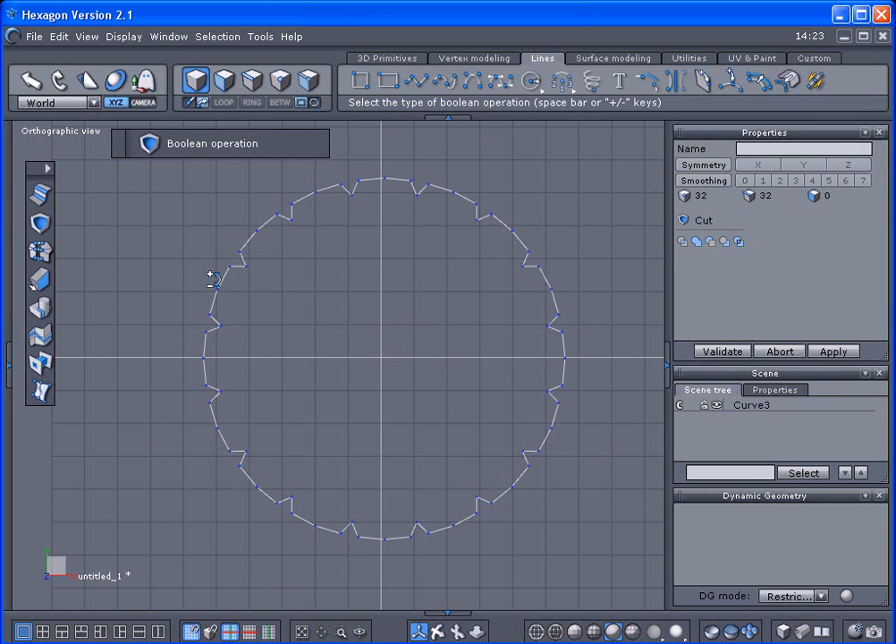
left_click(697, 242)
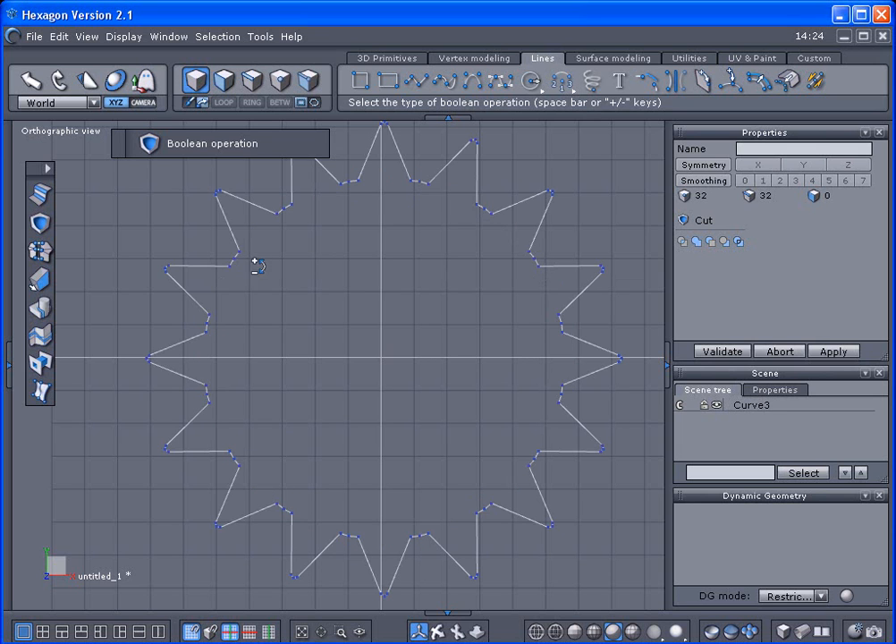
left_click(704, 353)
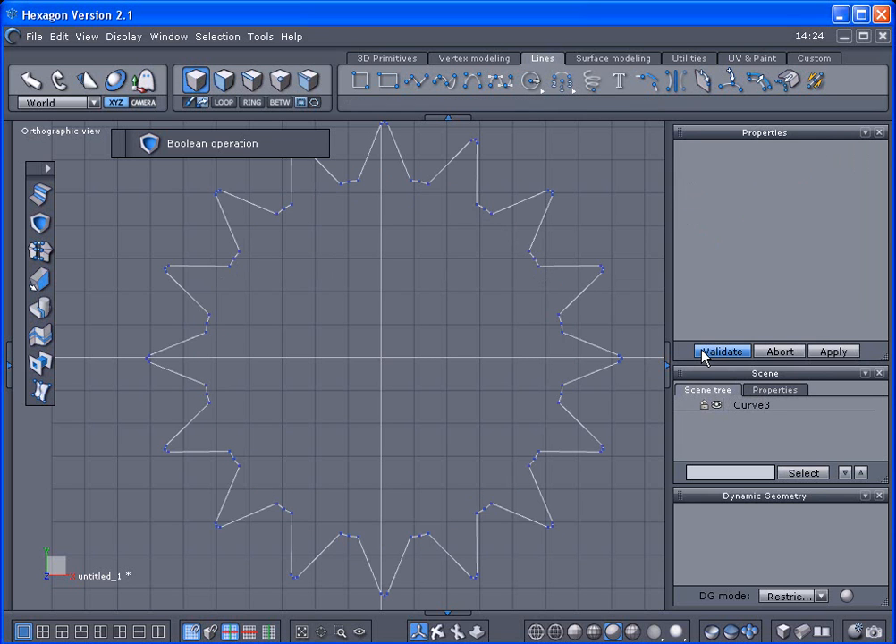
left_click(501, 334)
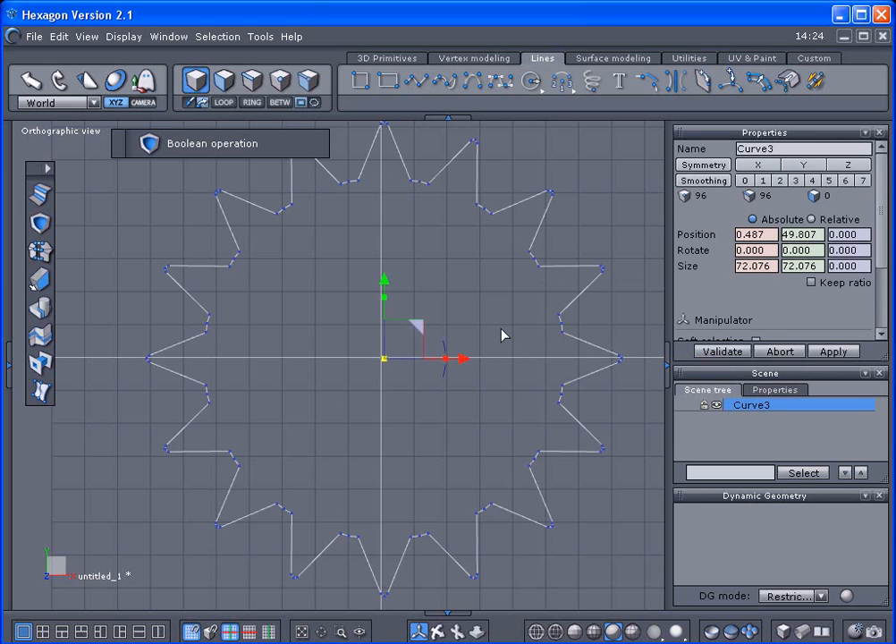
Step: Paste the copied circle inside the toothed outline and increase its smoothing until it has 96 points
left_click(59, 36)
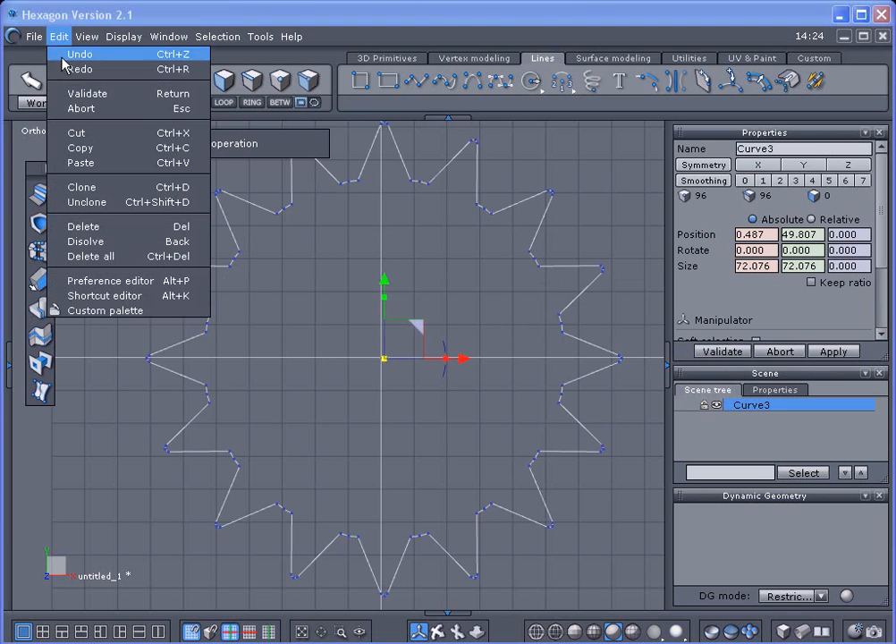
left_click(77, 163)
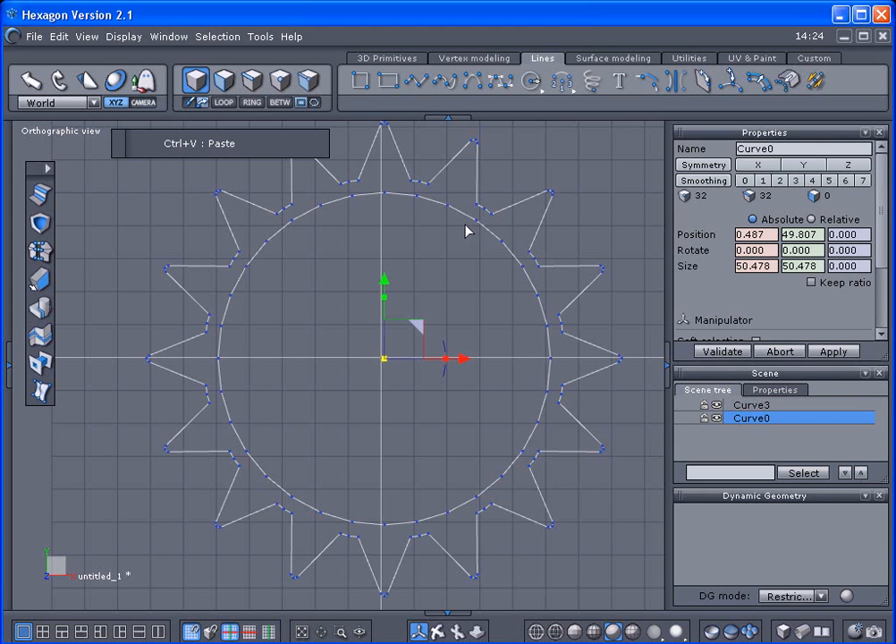
left_click(477, 58)
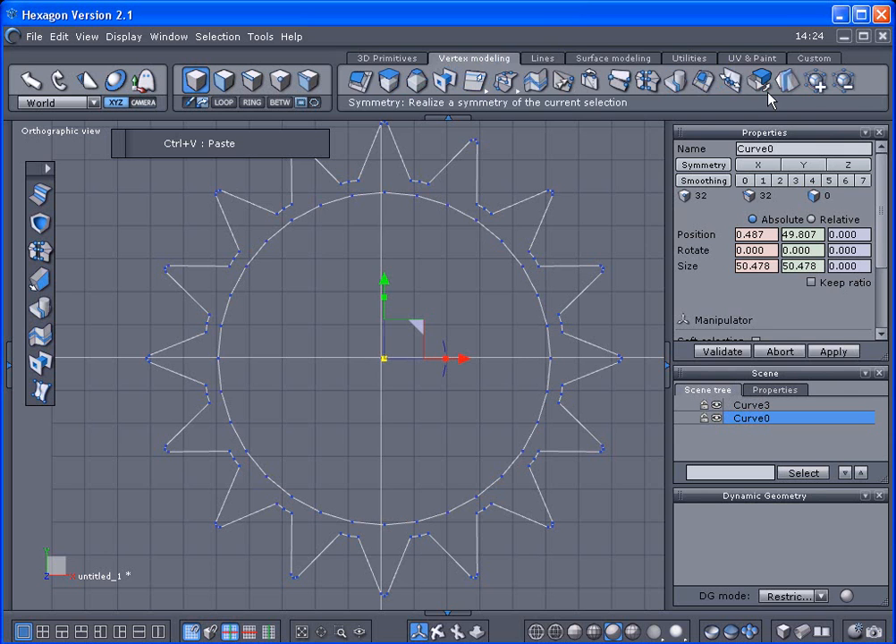
left_click(817, 82)
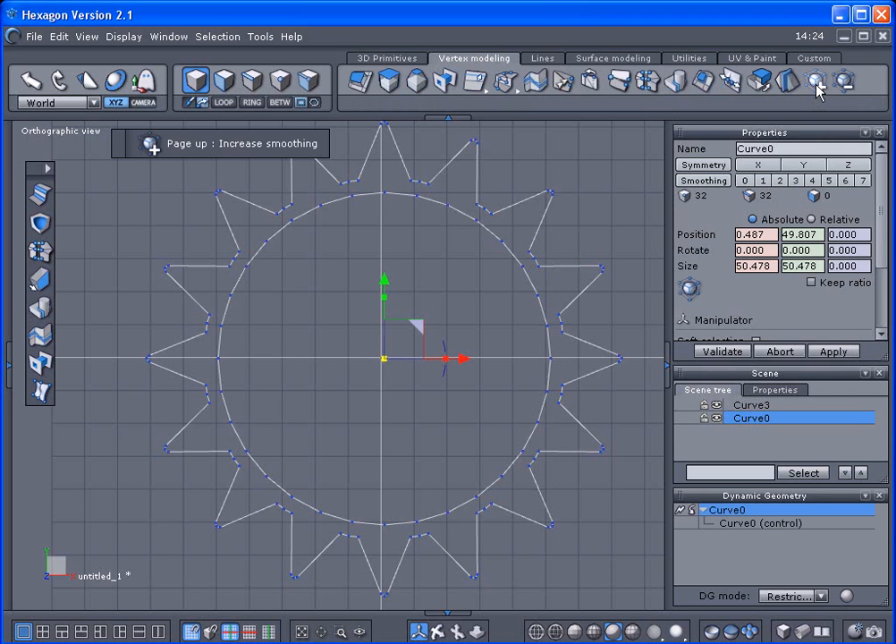
key("Page_Up")
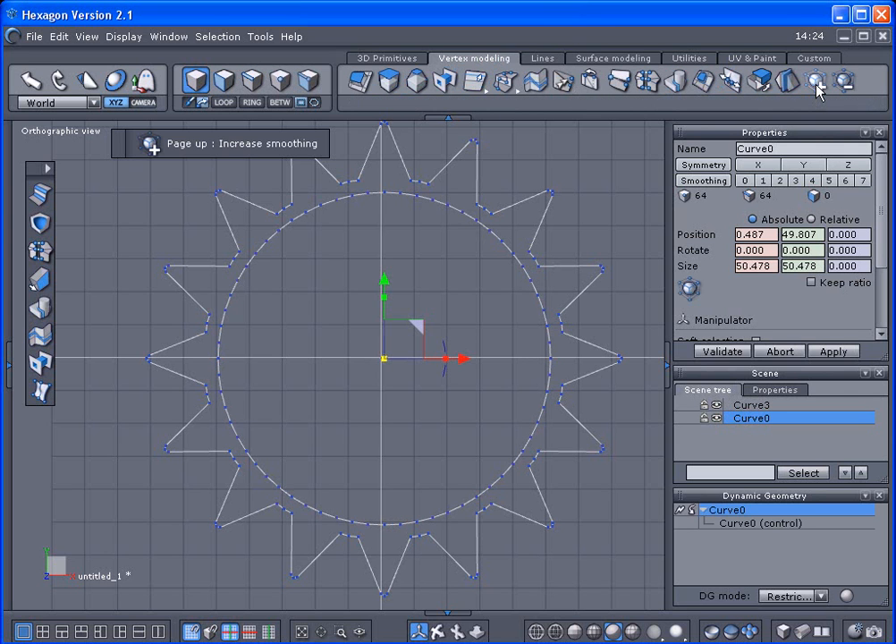
key("Page_Up")
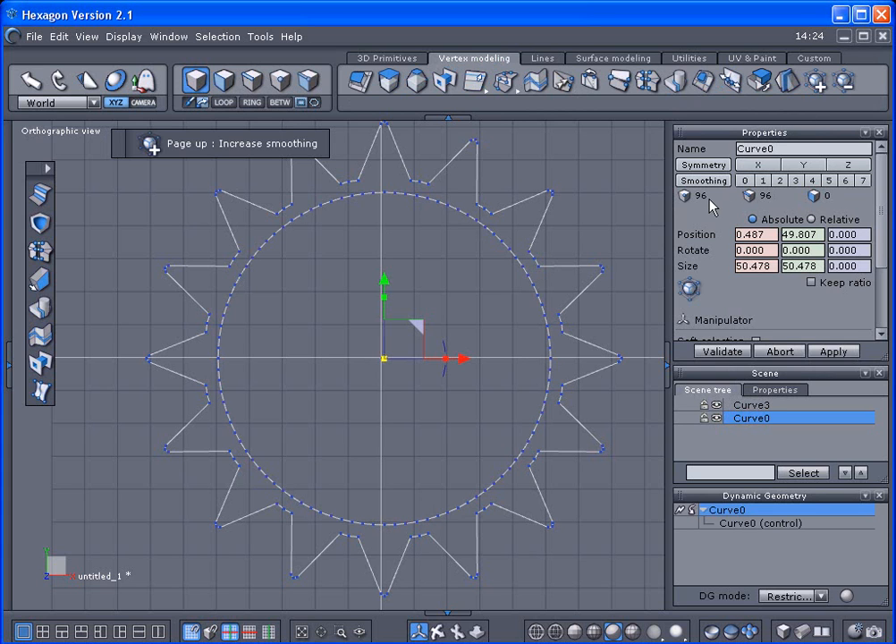
Step: Compare the point counts of both curves, and collapse the smoothed circle's dynamic geometry
left_click(510, 188)
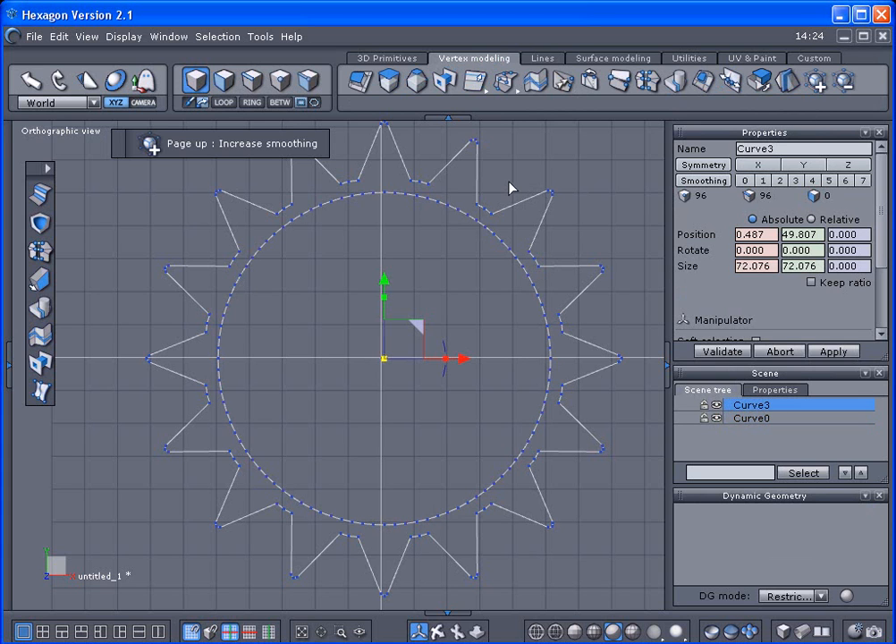
left_click(731, 420)
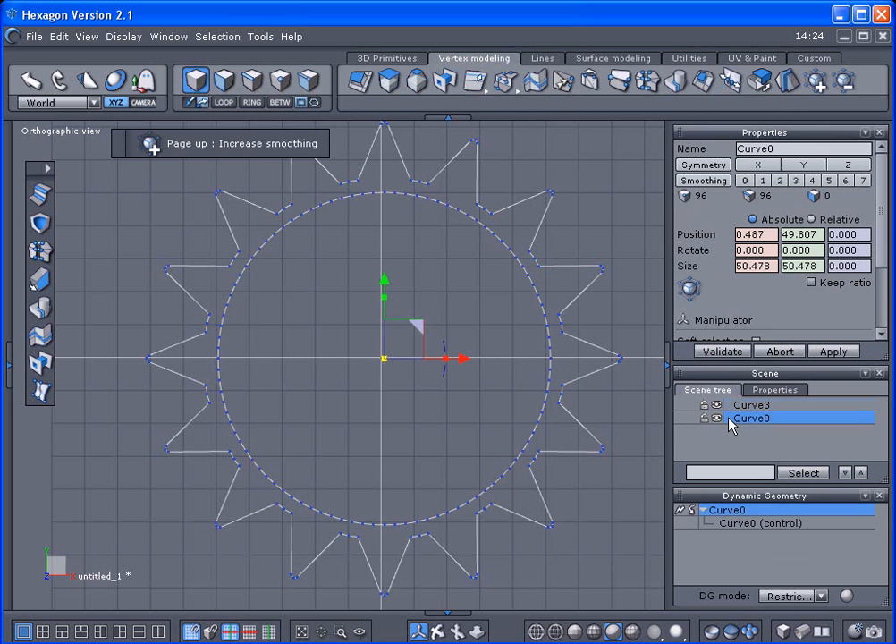
left_click(681, 510)
Step: Switch to a shaded display with visible edges and build a ruled surface between the toothed outline and the inner circle
scroll(472, 252, "up", 2)
middle_click_drag(484, 255, 579, 286)
scroll(394, 282, "up", 2)
scroll(394, 281, "up", 2)
middle_click_drag(393, 282, 457, 302)
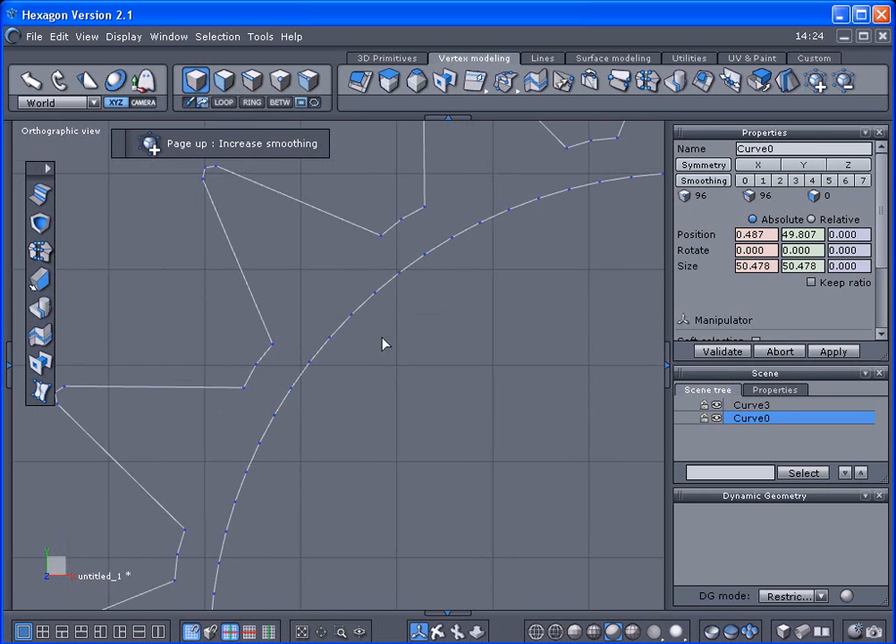
scroll(282, 387, "up", 2)
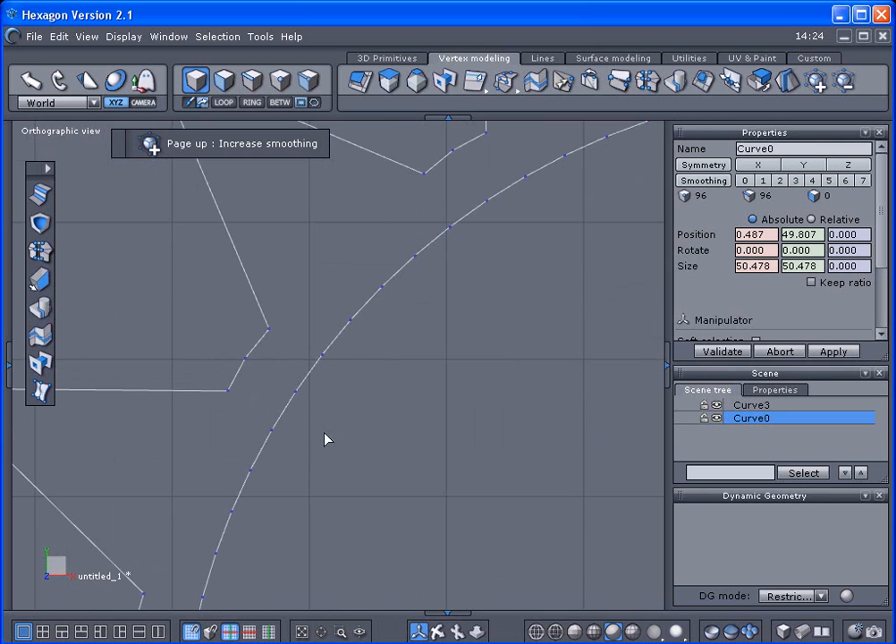
left_click(594, 633)
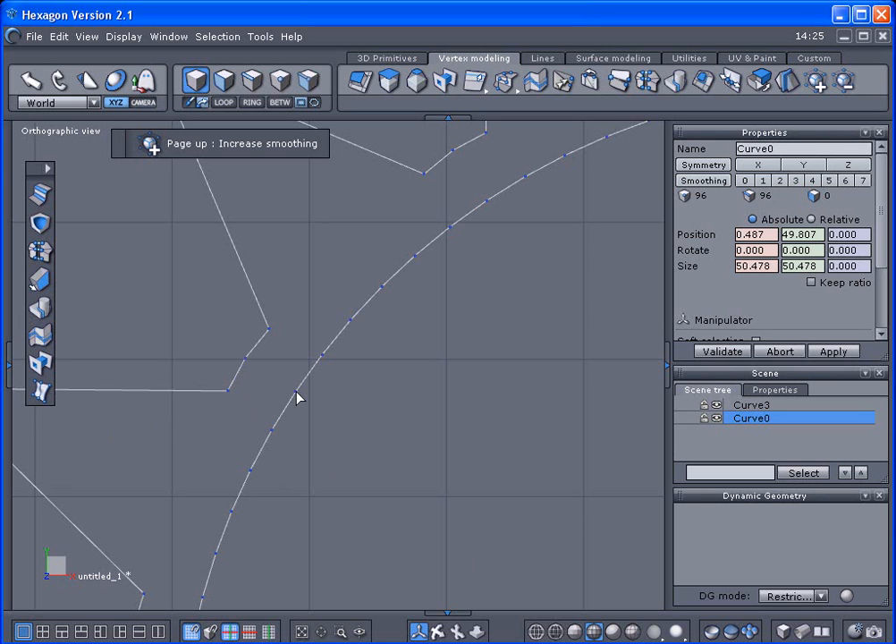
left_click(41, 391)
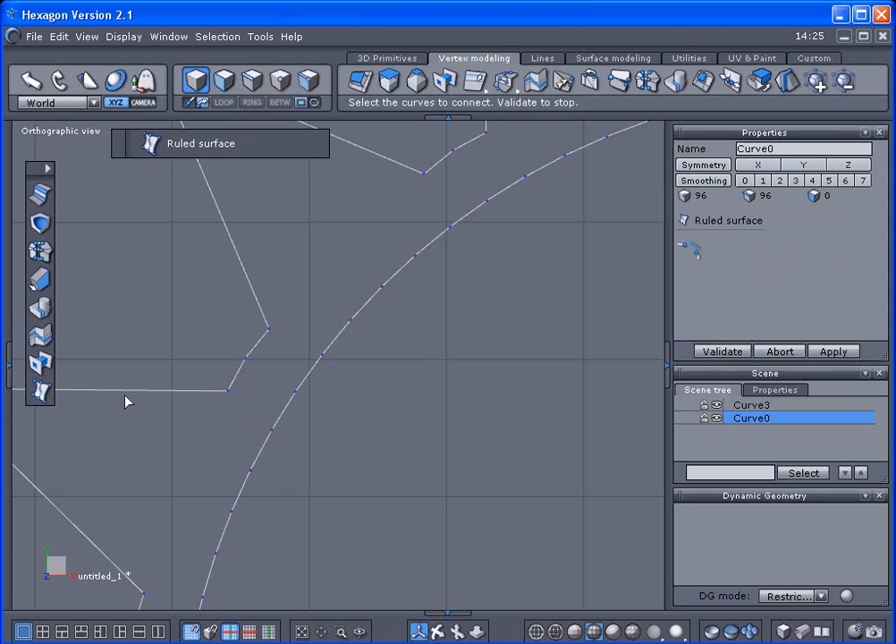
left_click(247, 364)
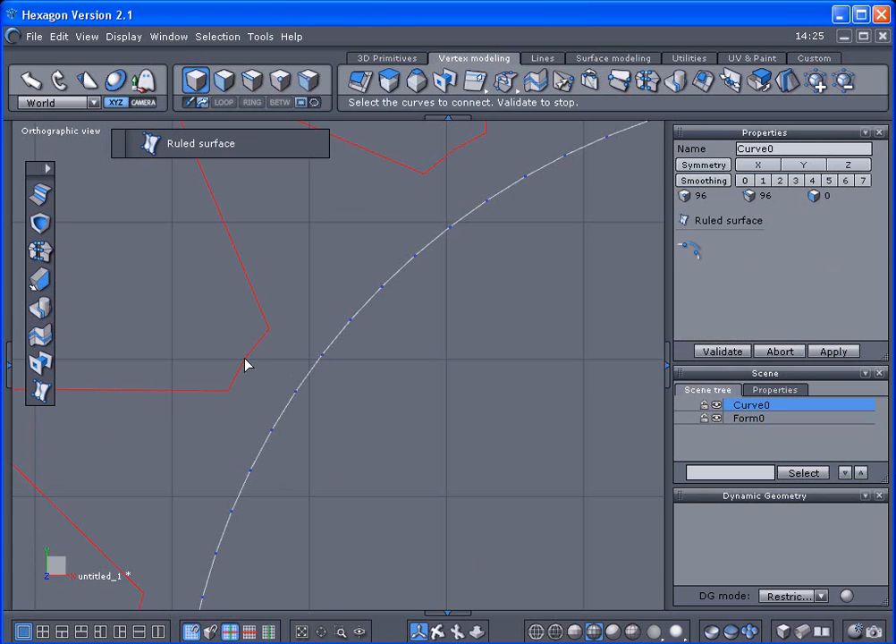
left_click(245, 360)
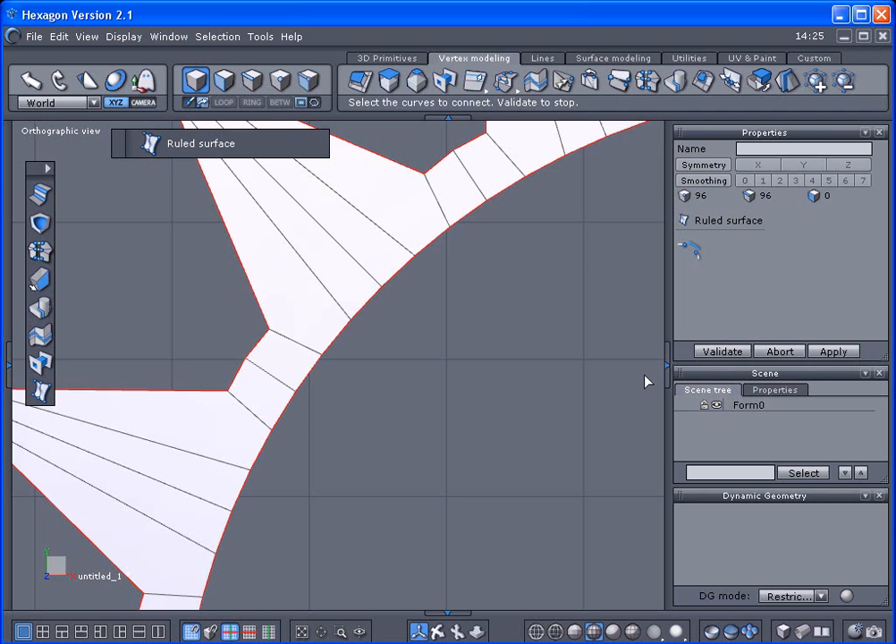
left_click(720, 351)
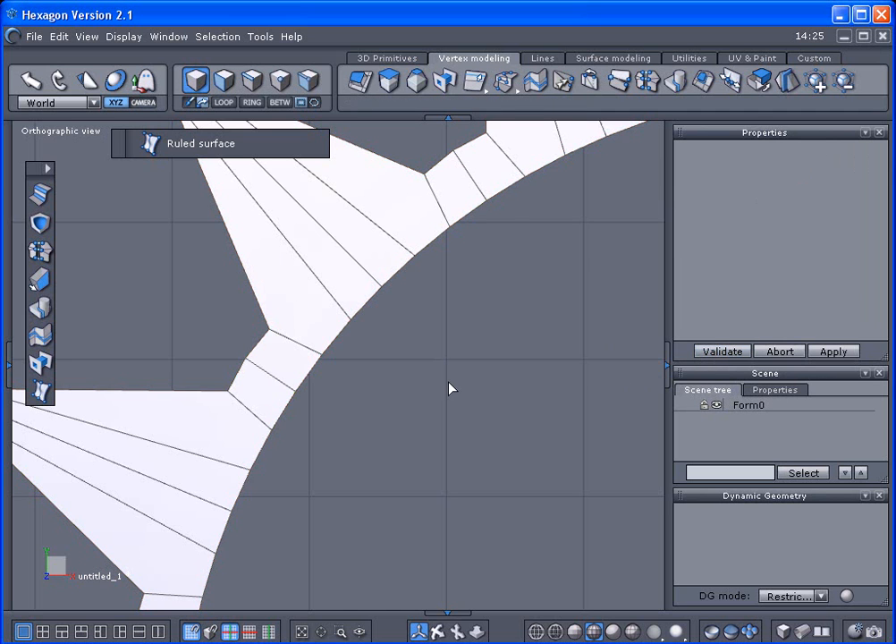
Step: Select the inner edge loop of the toothed surface and scale it slightly inward to widen the rim
scroll(449, 382, "down", 8)
middle_click_drag(446, 379, 331, 317)
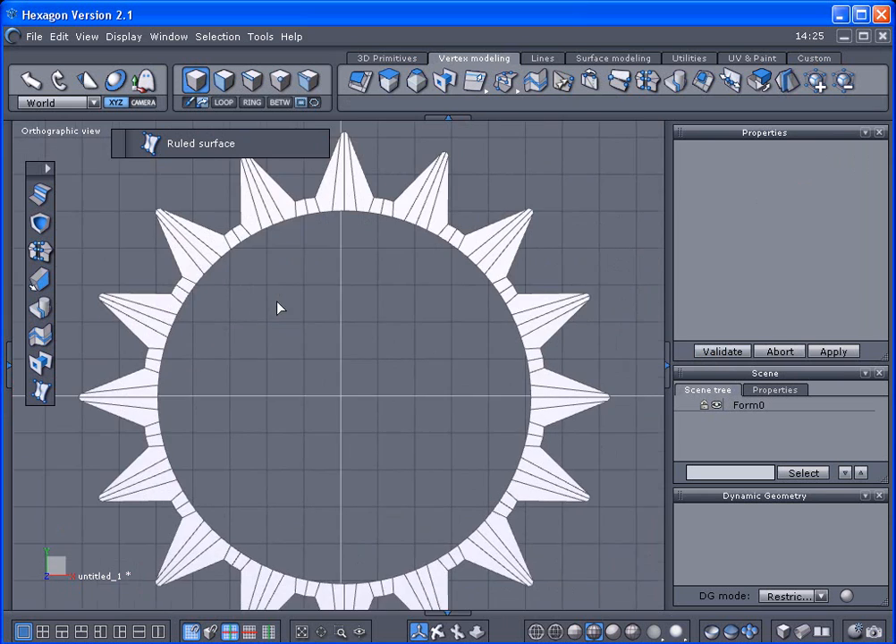
scroll(324, 320, "down", 2)
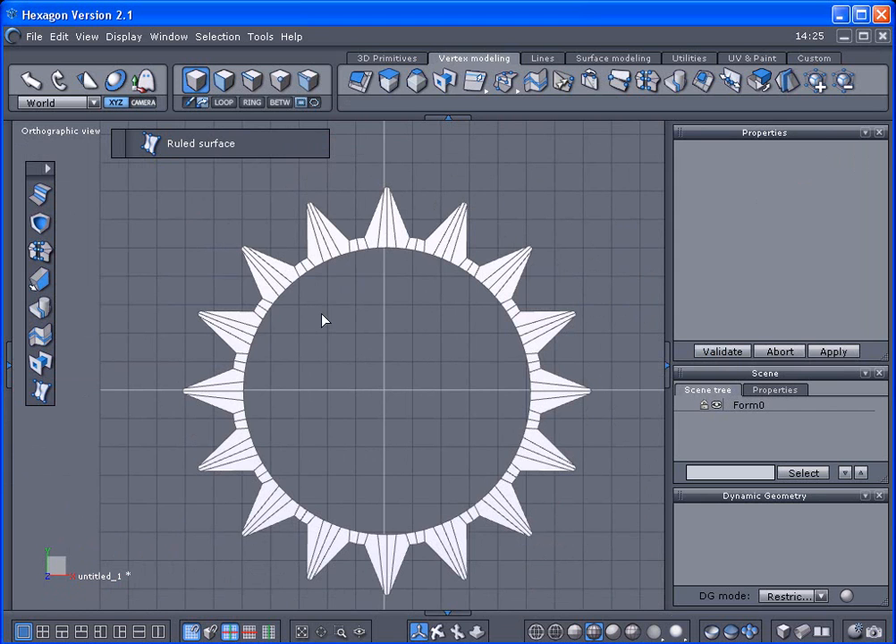
scroll(324, 320, "up", 2)
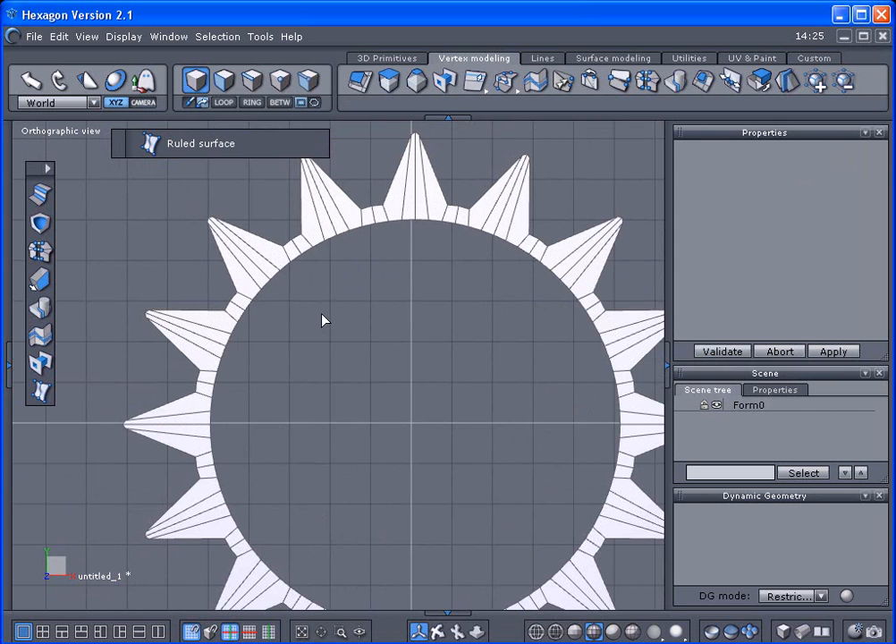
left_click(731, 410)
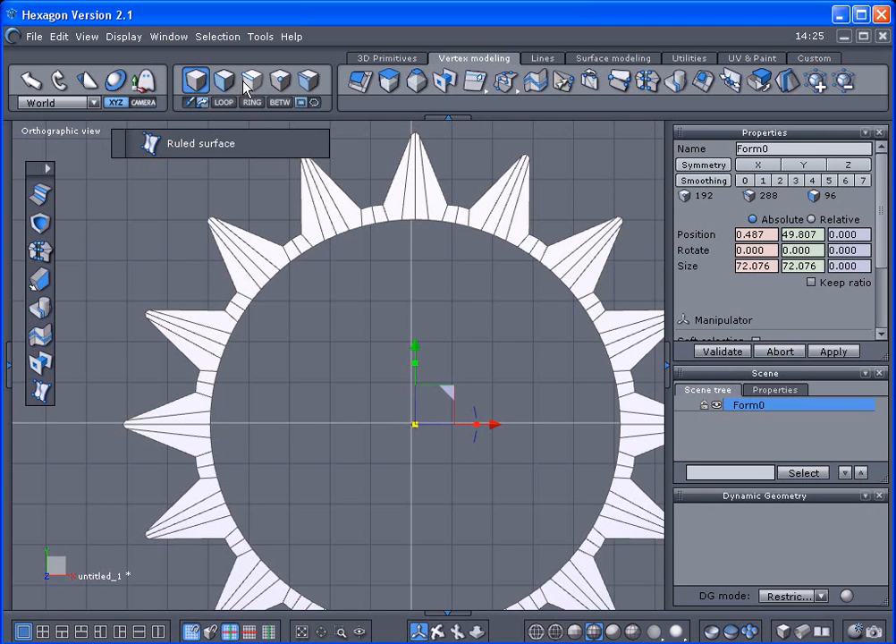
key("F3")
left_click(321, 249)
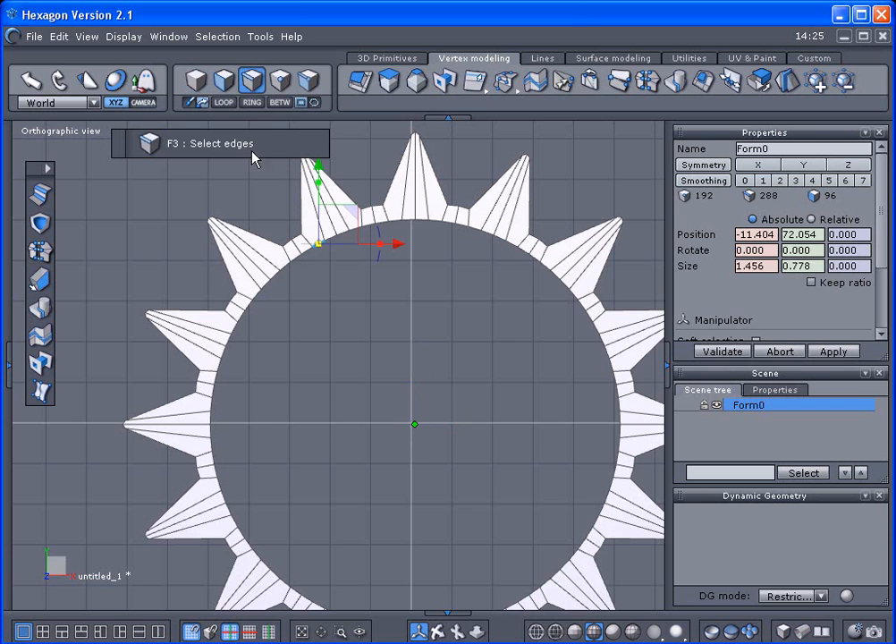
left_click(223, 102)
left_click_drag(415, 425, 349, 404)
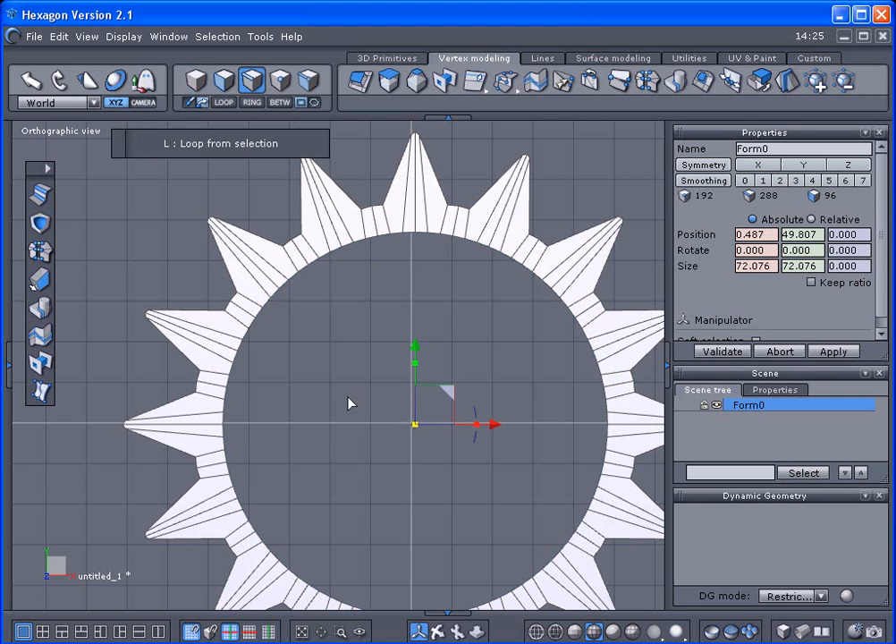
Step: Paste the copied circle, scale it down to about 19.5, and extend it outward into a flat hub ring about 29.7 across
left_click(59, 37)
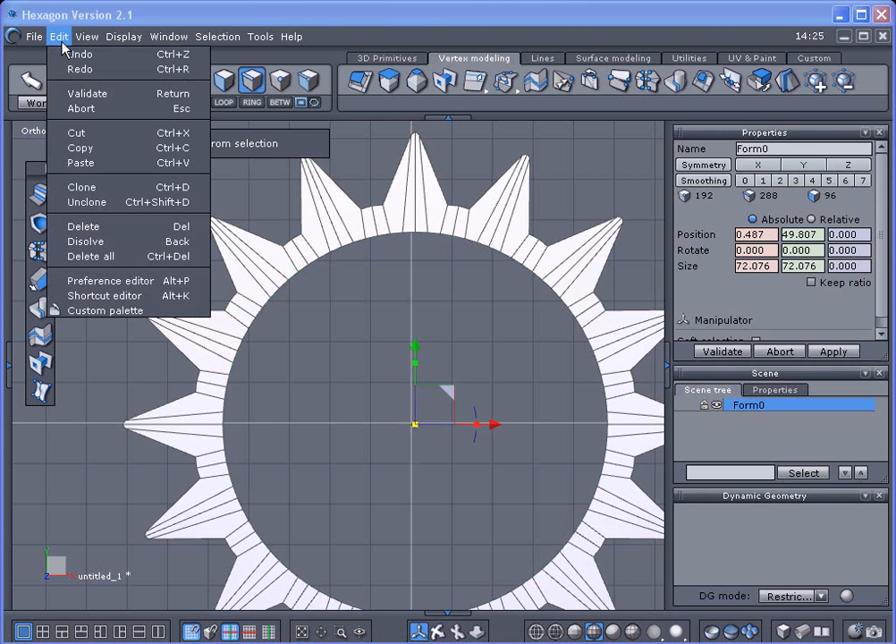
left_click(76, 163)
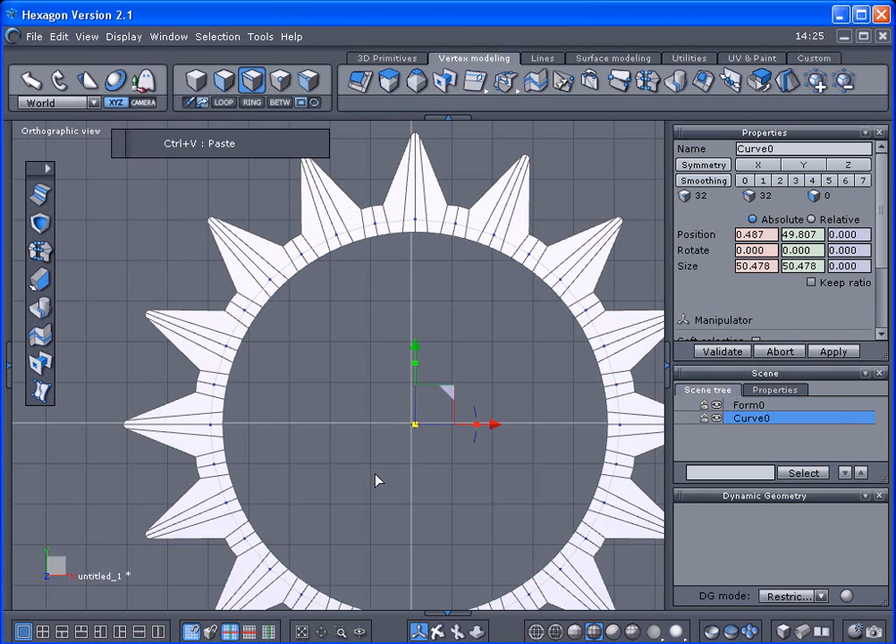
left_click_drag(419, 431, 427, 565)
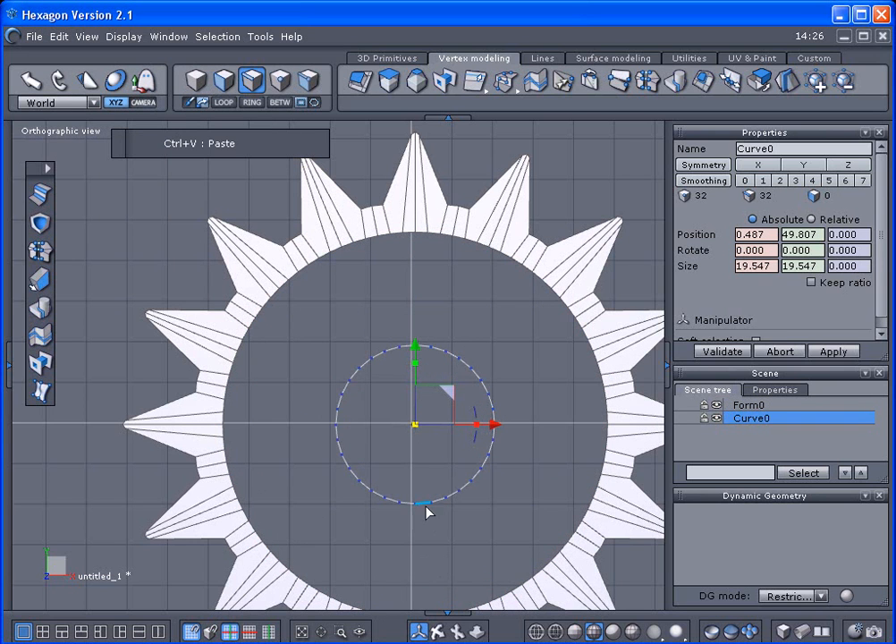
left_click_drag(410, 433, 522, 351)
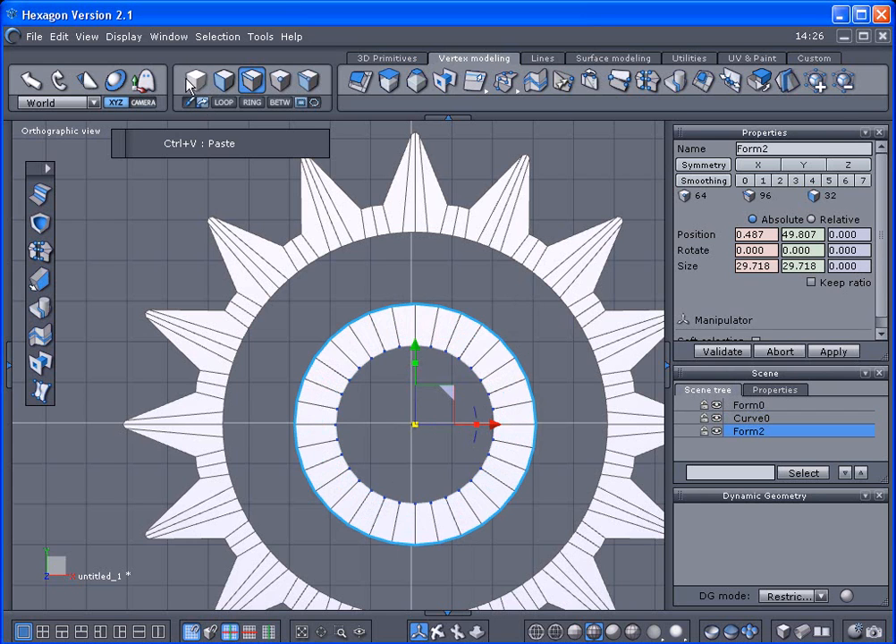
Step: Hide the pasted circle curve and select the toothed rim and the hub ring together as objects
left_click(197, 81)
left_click(715, 417)
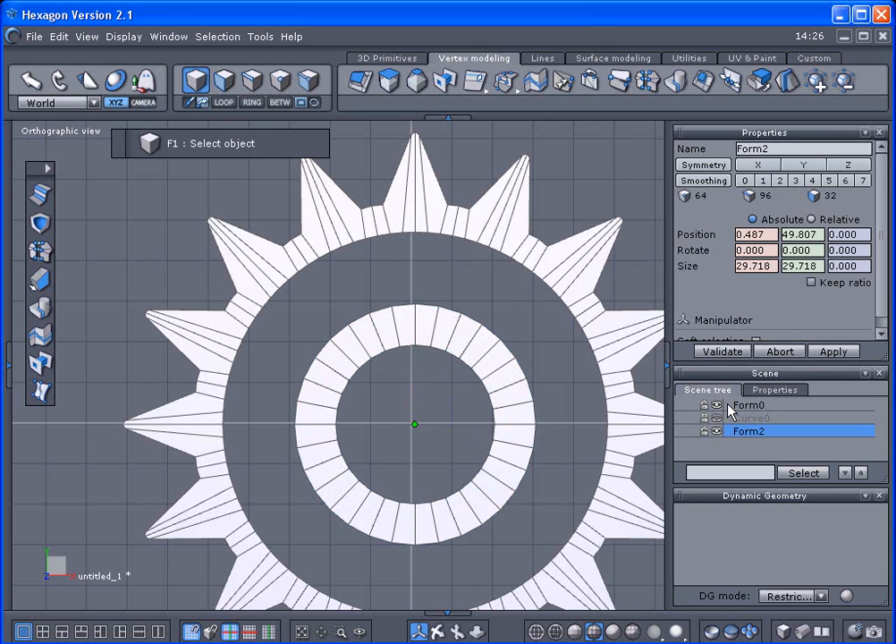
left_click(732, 408)
left_click(732, 432, "shift")
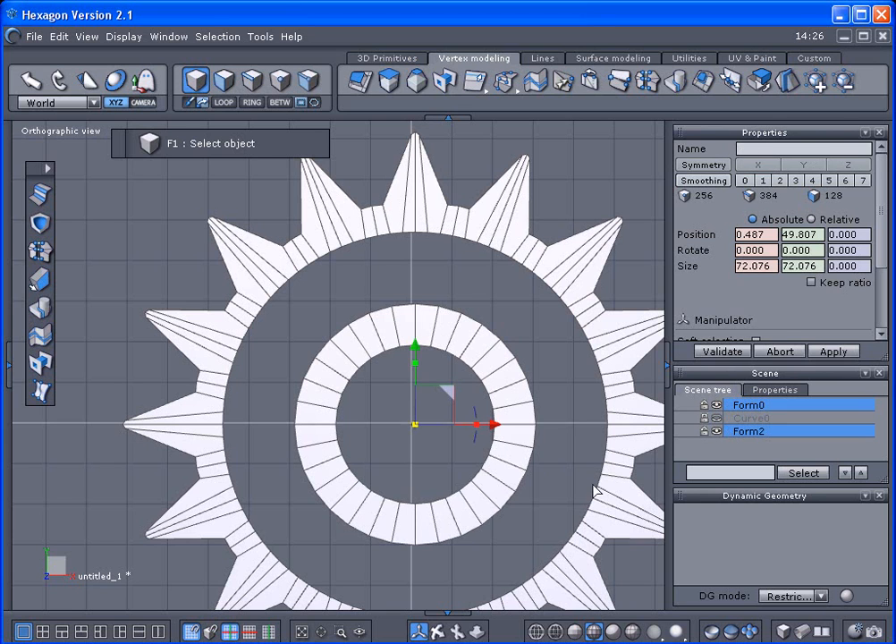
Step: Bridge the two topmost outer edges of the hub ring to the facing inner edges of the rim, forming the upper spoke
left_click(252, 86)
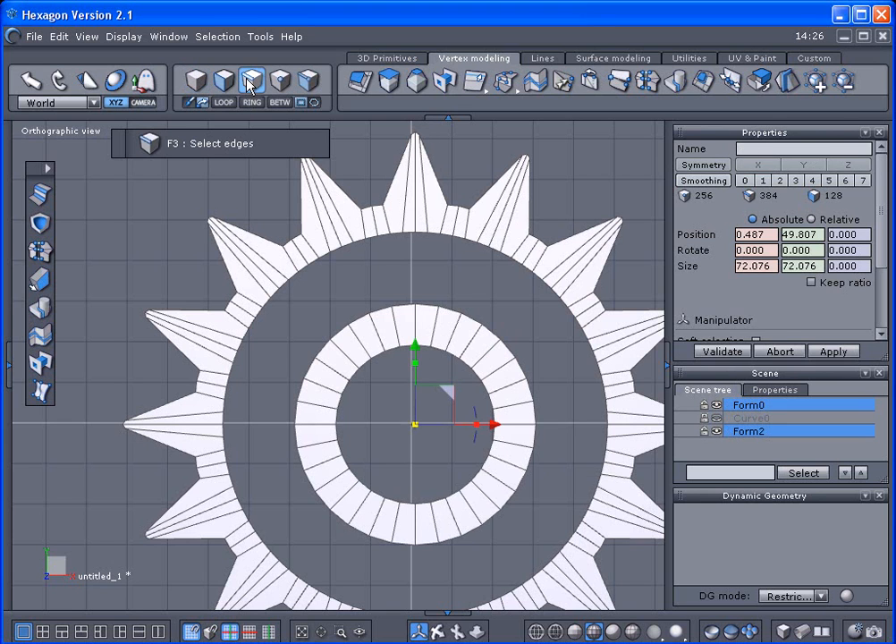
left_click(409, 313, "shift")
left_click(423, 312, "shift")
left_click(412, 236, "shift")
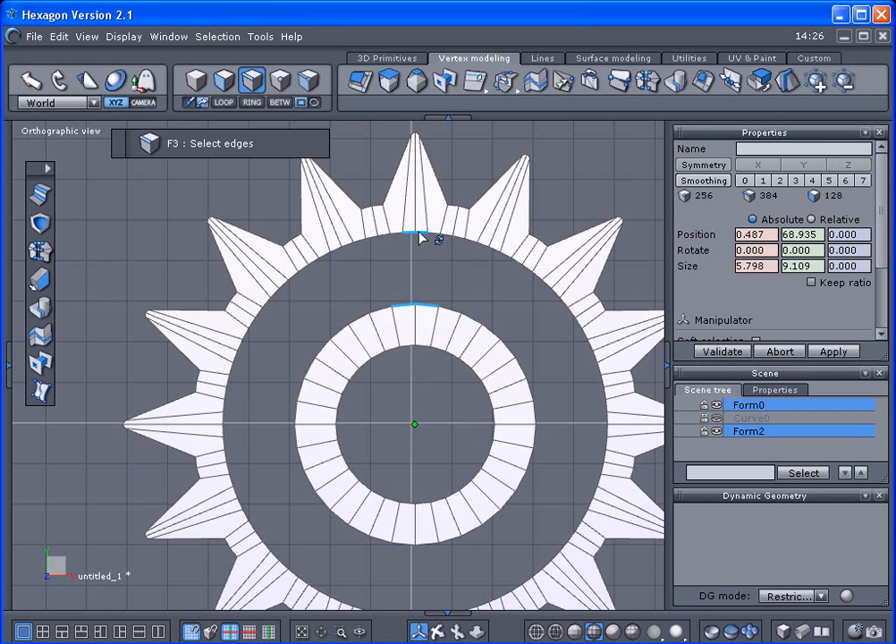
left_click(39, 364)
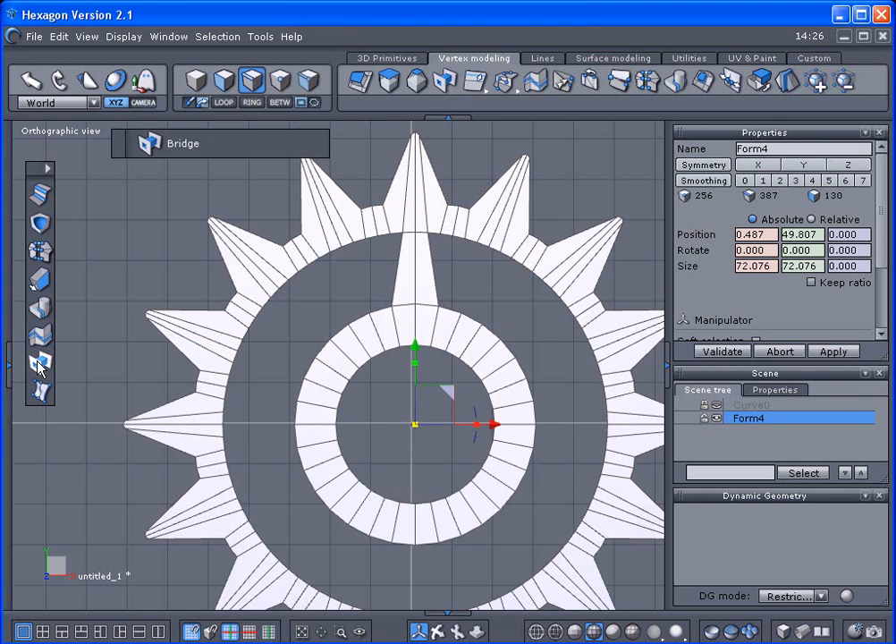
Step: Bridge the hub's two rightmost outer edges to the facing inner rim edges, forming the right-hand spoke
left_click(535, 417)
left_click(537, 436)
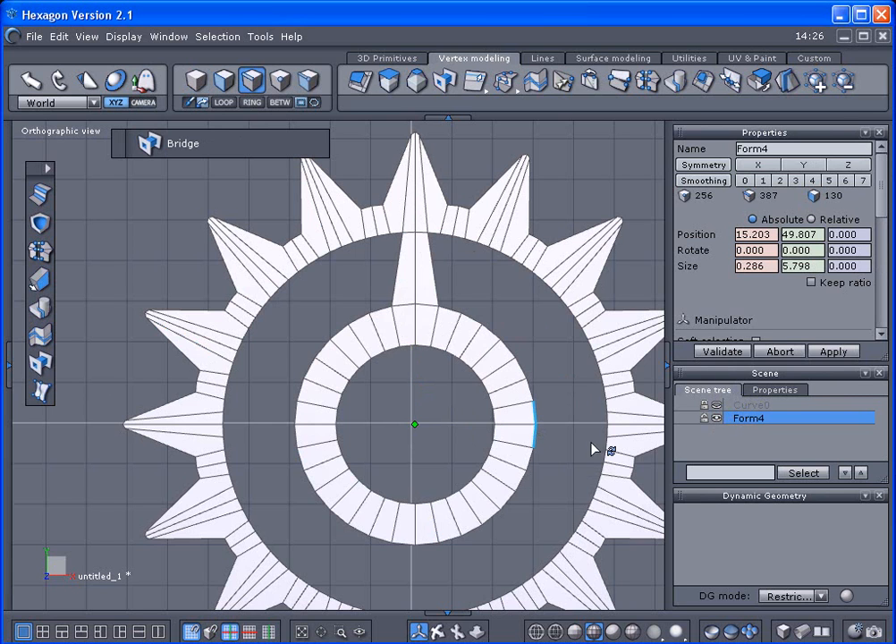
left_click(617, 429)
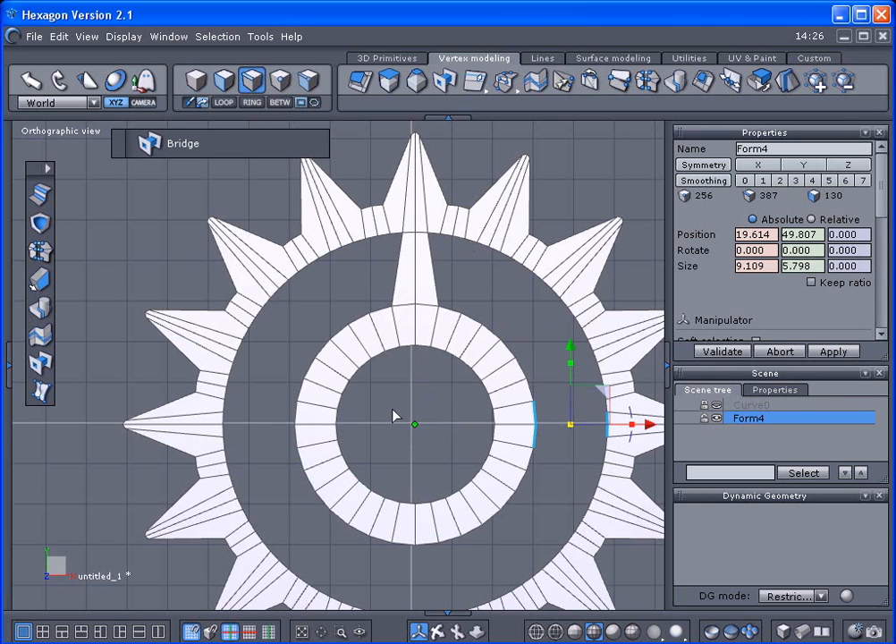
left_click(44, 363)
Step: Bridge the lowest inner edges of the rim to the facing outer edges of the hub, forming the lower spoke
middle_click_drag(286, 476, 292, 374)
left_click(415, 490)
left_click(404, 417, "shift")
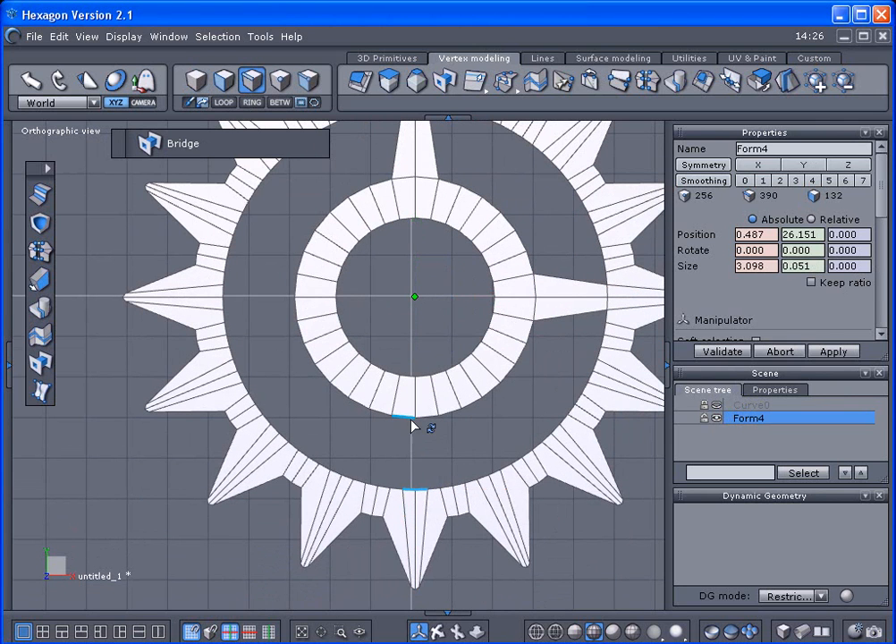
left_click(40, 366)
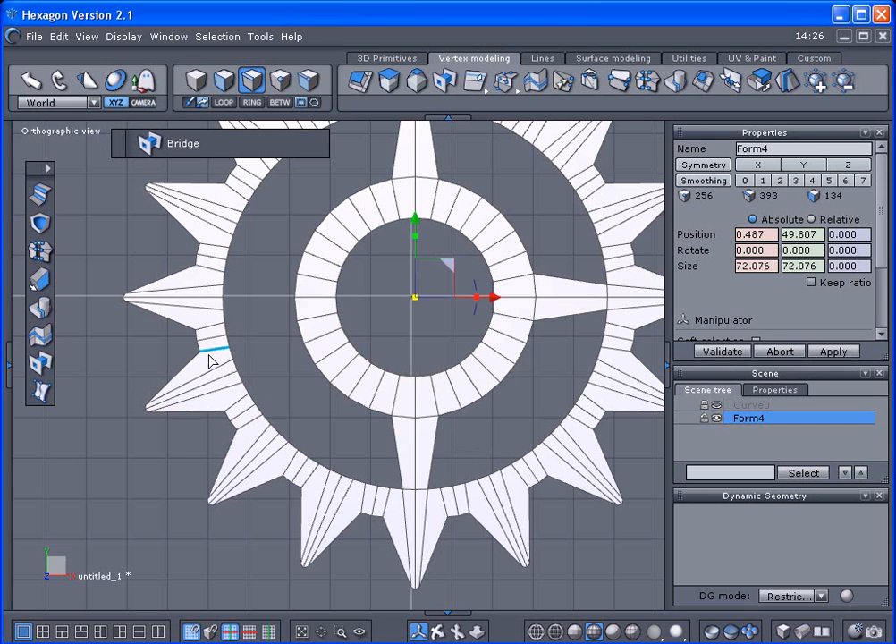
Step: Bridge the hub's two leftmost outer edges to the facing inner rim edges, forming the left-hand spoke
left_click(296, 304)
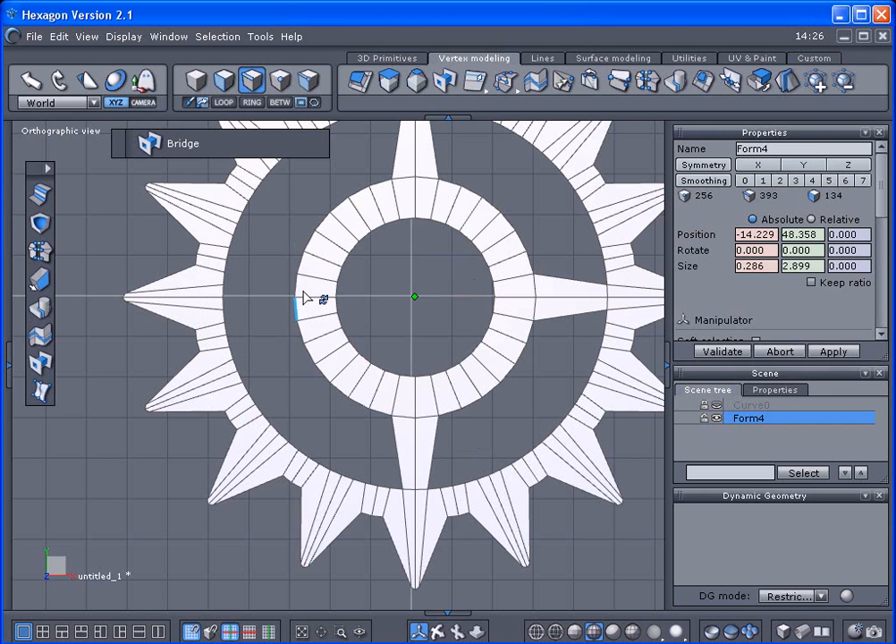
left_click(296, 285, "shift")
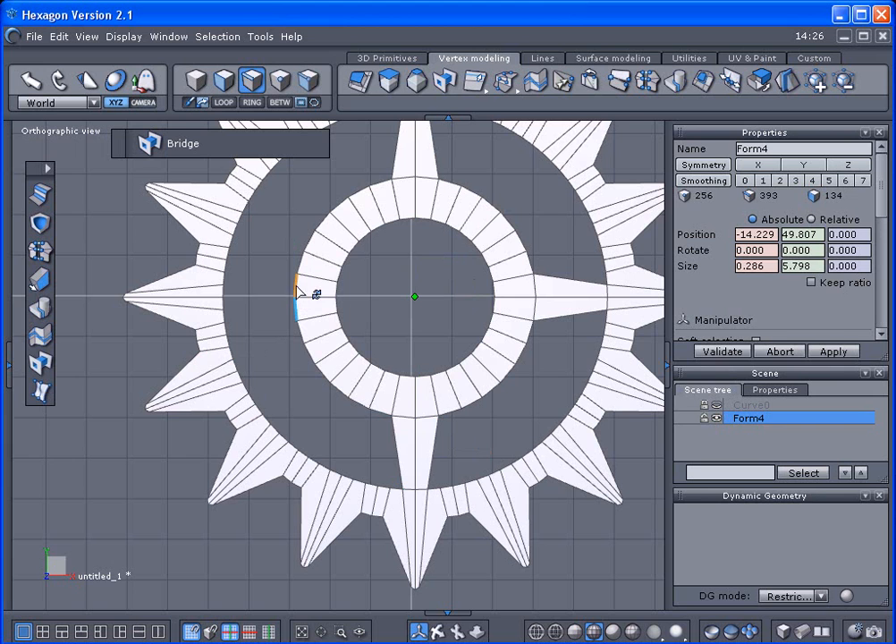
left_click(224, 297, "shift")
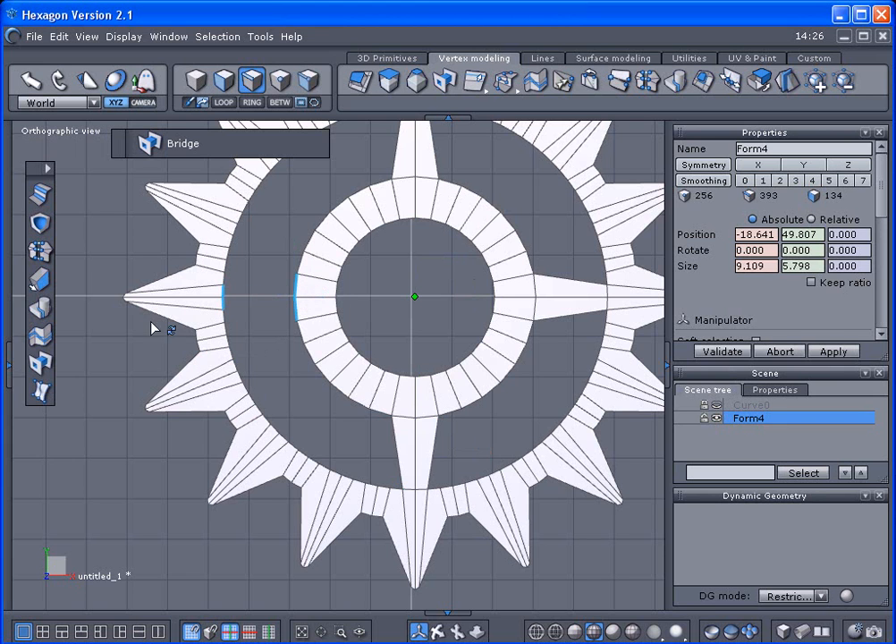
left_click(43, 367)
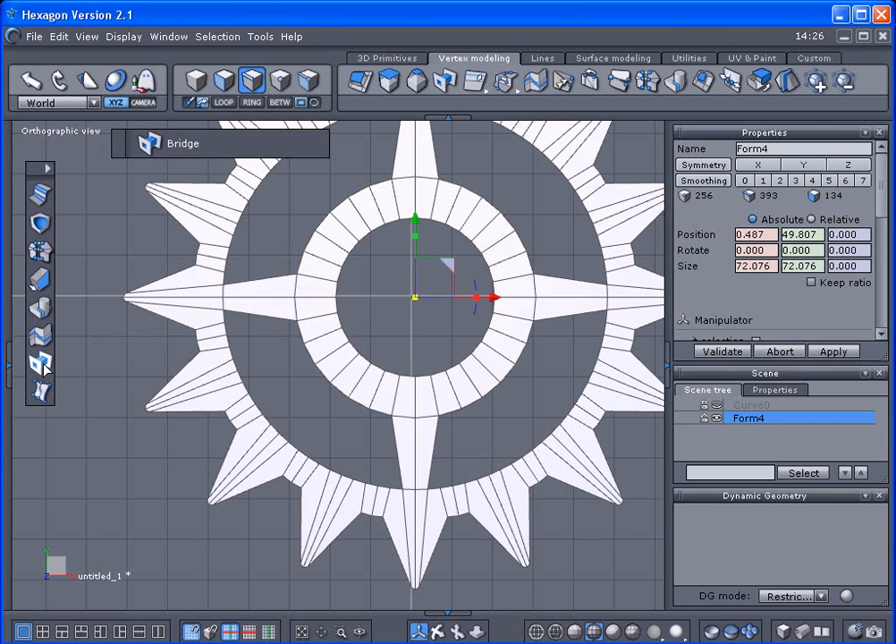
Step: Select the inner edge loop of the hub ring and scale it down uniformly to a size of about 15.5
middle_click_drag(98, 427, 93, 454)
scroll(86, 514, "down", 3)
middle_click_drag(86, 514, 152, 445)
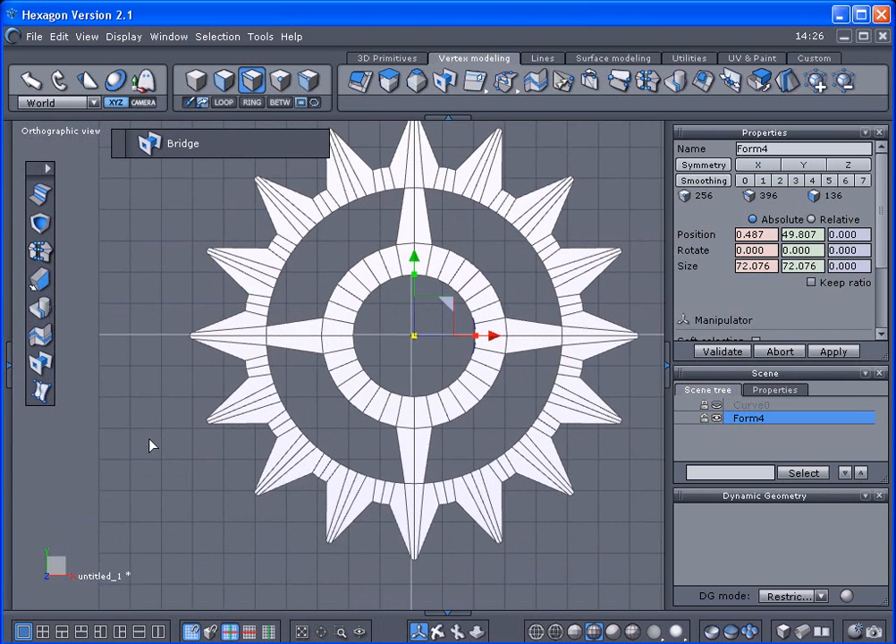
left_click(355, 301)
scroll(354, 302, "up", 3)
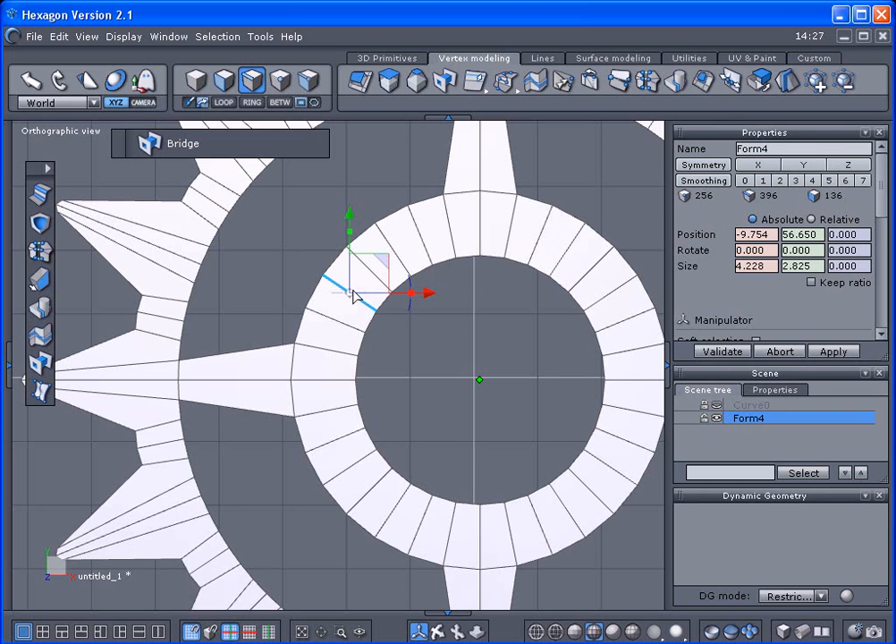
left_click(437, 272)
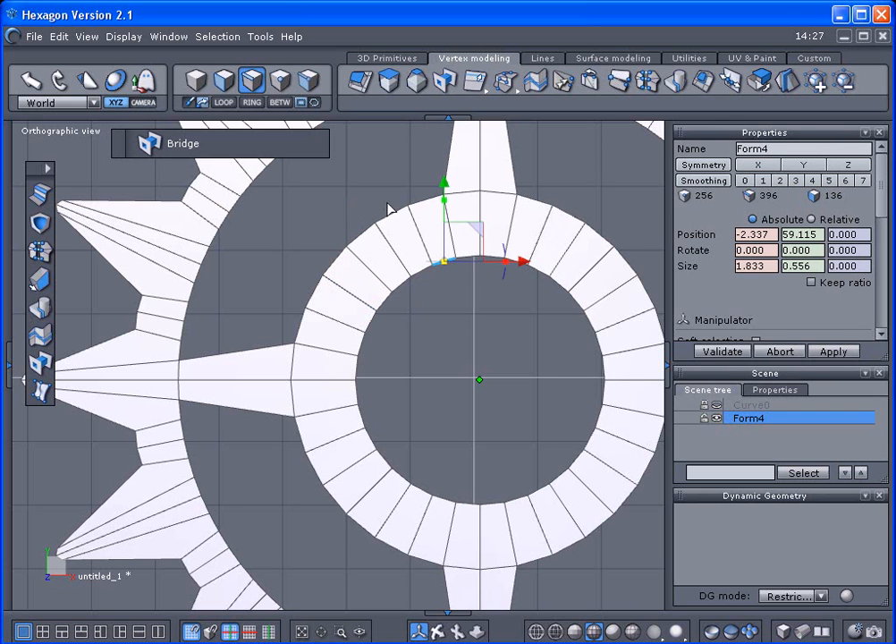
left_click(226, 103)
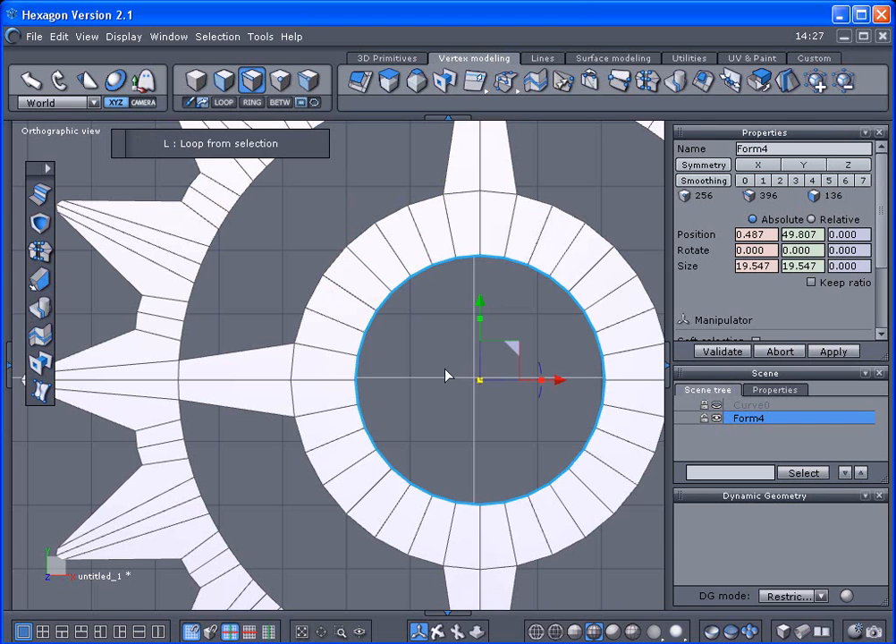
left_click_drag(479, 385, 480, 413)
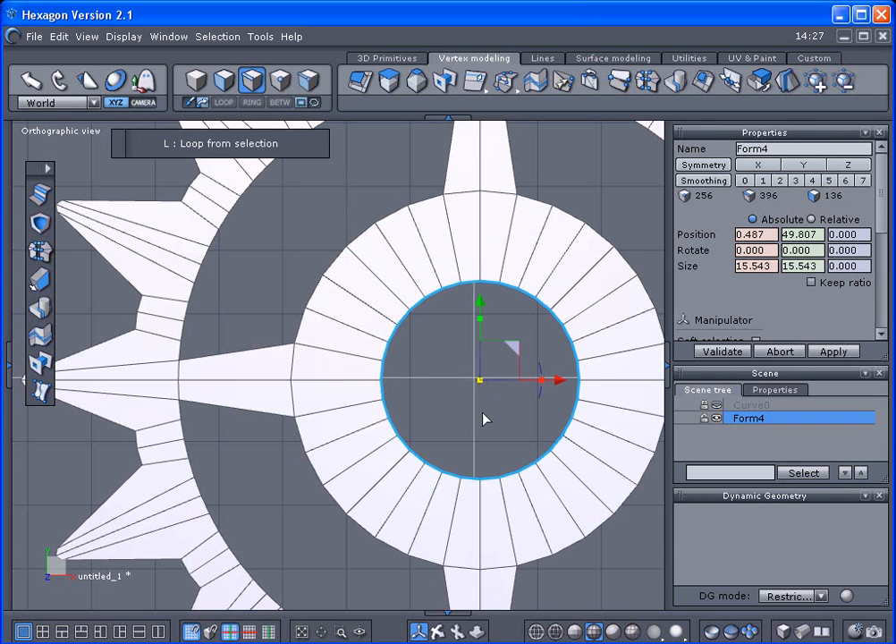
Step: Select the full ring of radial edges on the hub and connect them to add a concentric edge loop midway
left_click(383, 283)
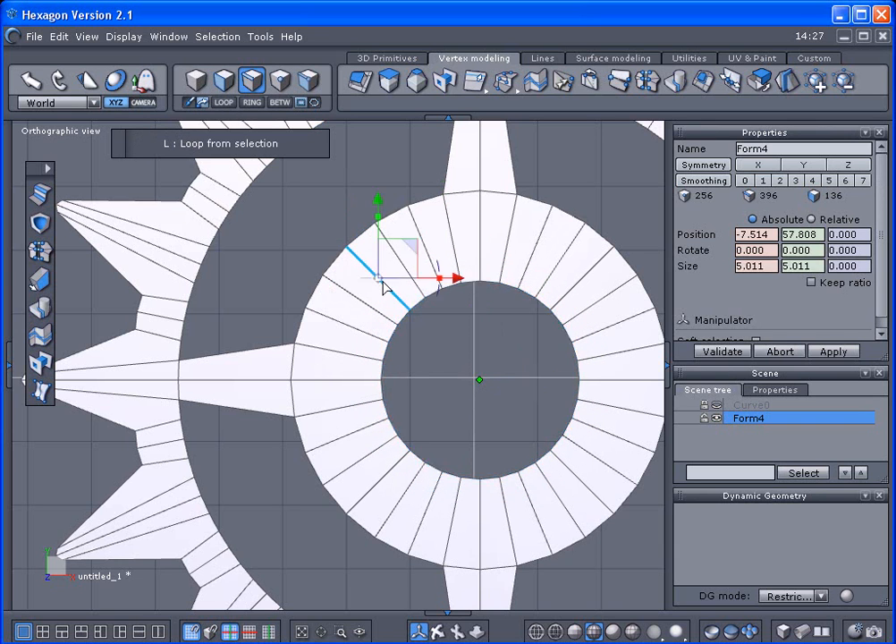
left_click(252, 103)
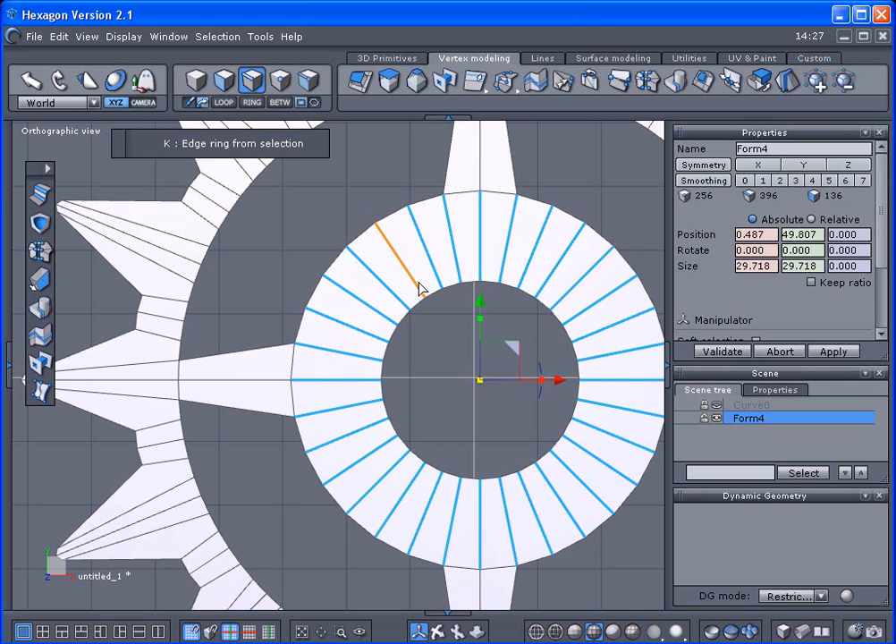
left_click(40, 335)
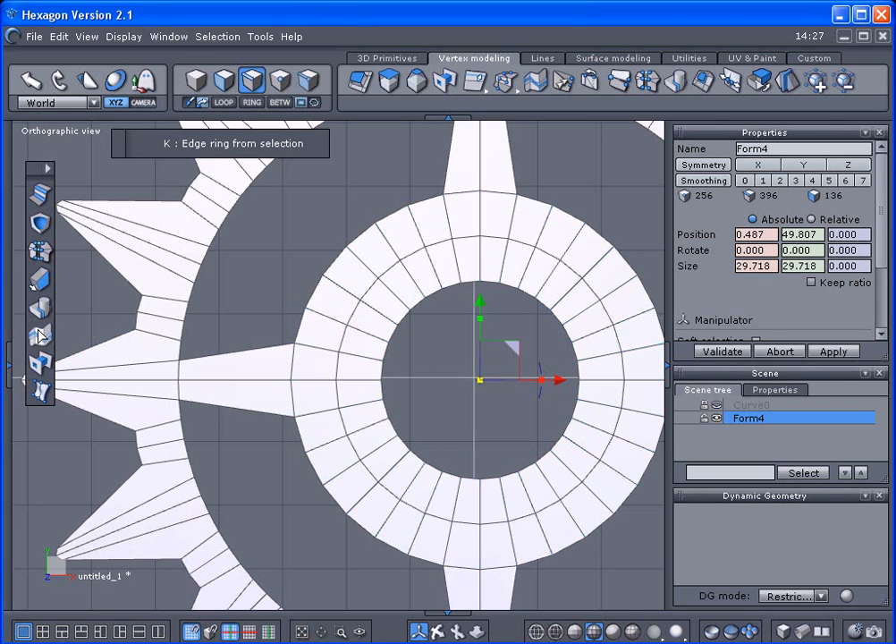
Step: Select the radial edge rings of both hub bands and connect them, adding a concentric loop within each band
left_click(392, 247)
left_click(416, 282, "shift")
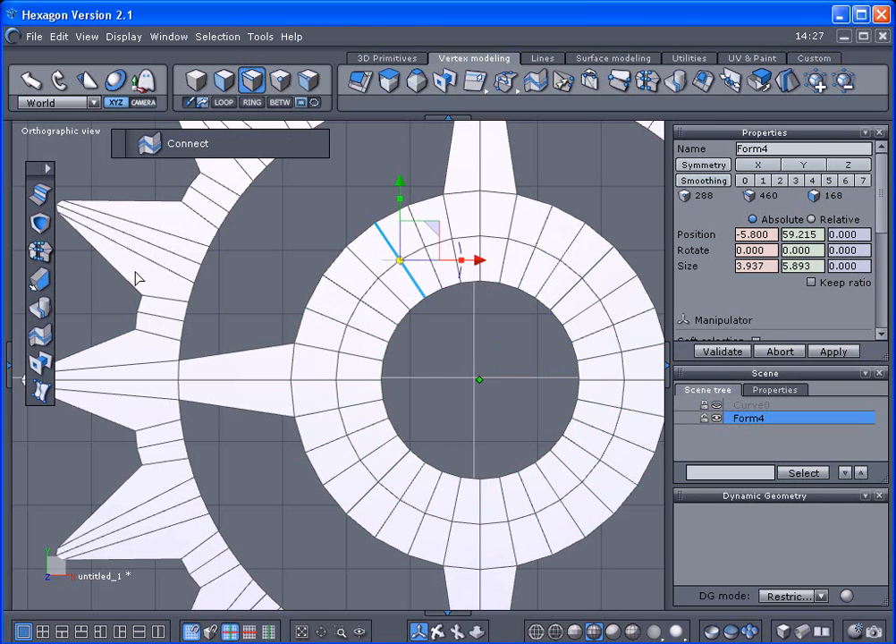
left_click(252, 103)
left_click(45, 336)
scroll(235, 354, "down", 2)
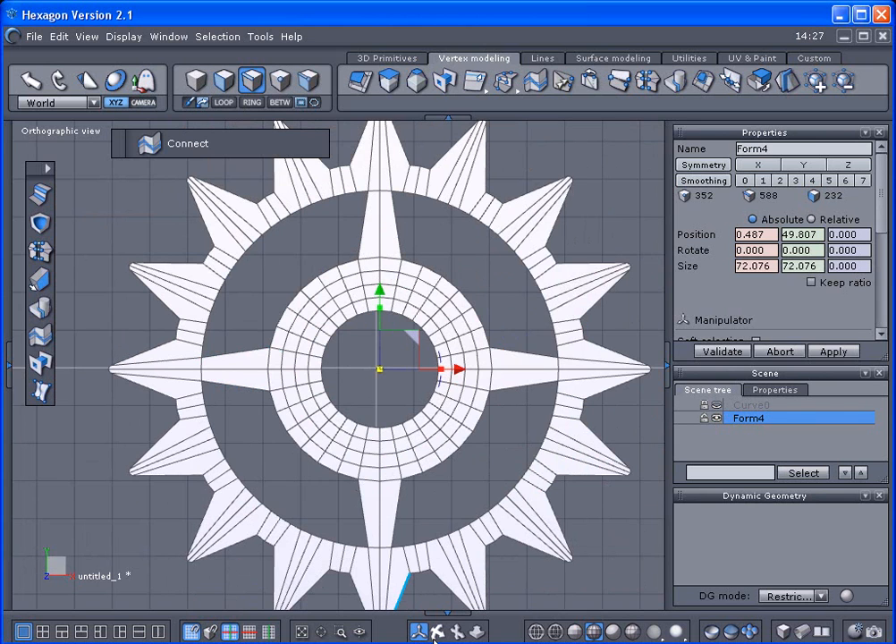
Step: Give the whole flat gear object a thickness of 8.933 with the Thickness tool and validate it
right_click_drag(408, 593, 436, 630)
scroll(370, 465, "down", 2)
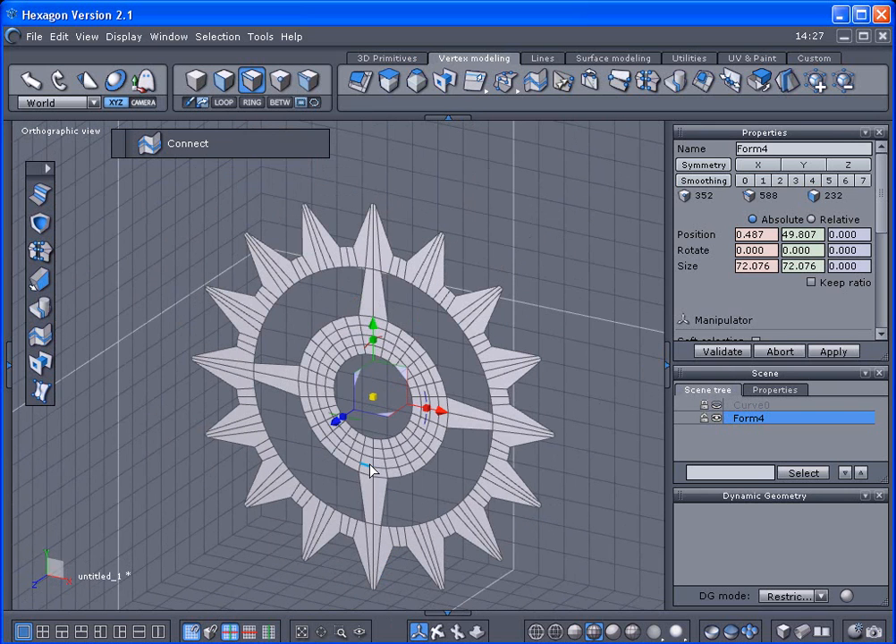
left_click(196, 82)
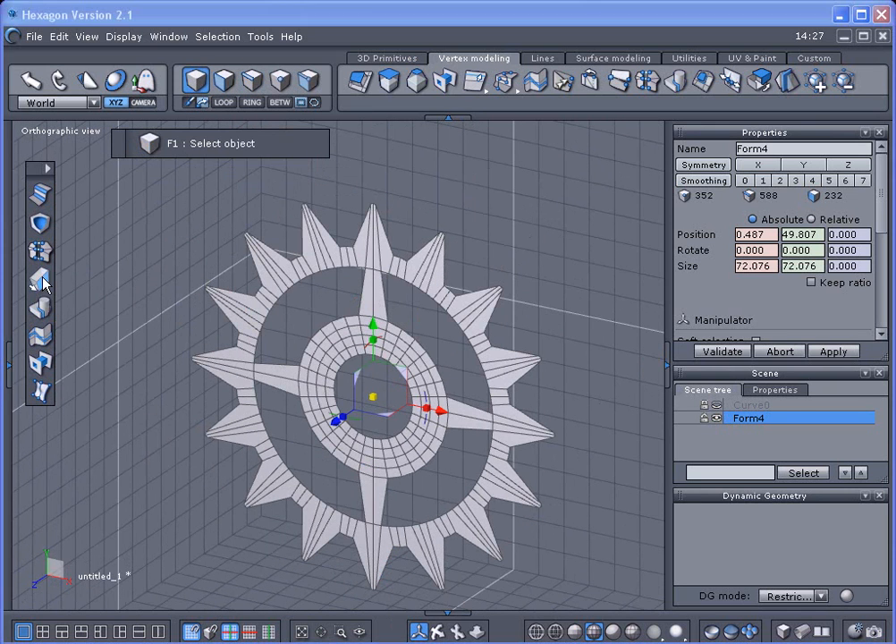
left_click(40, 280)
left_click_drag(787, 277, 788, 242)
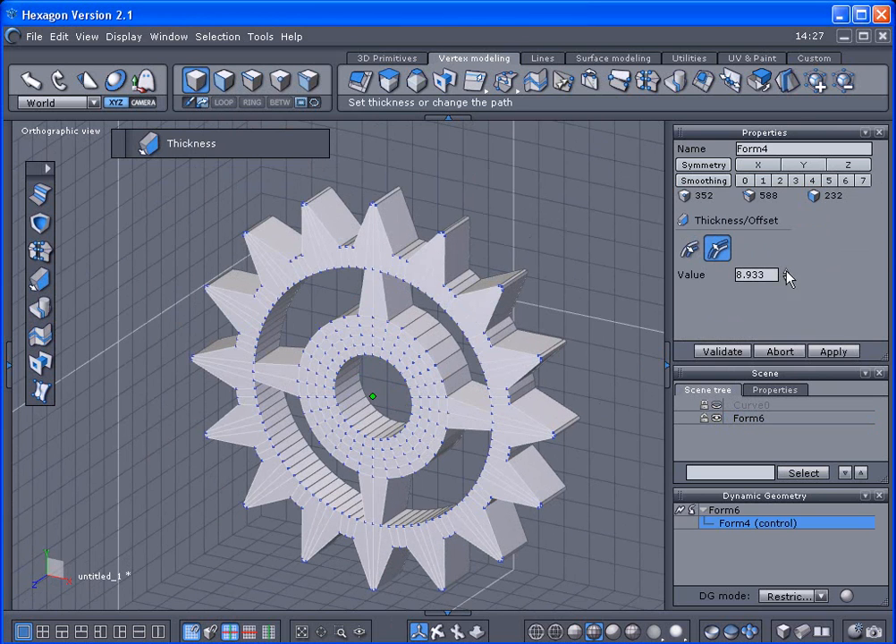
left_click(716, 353)
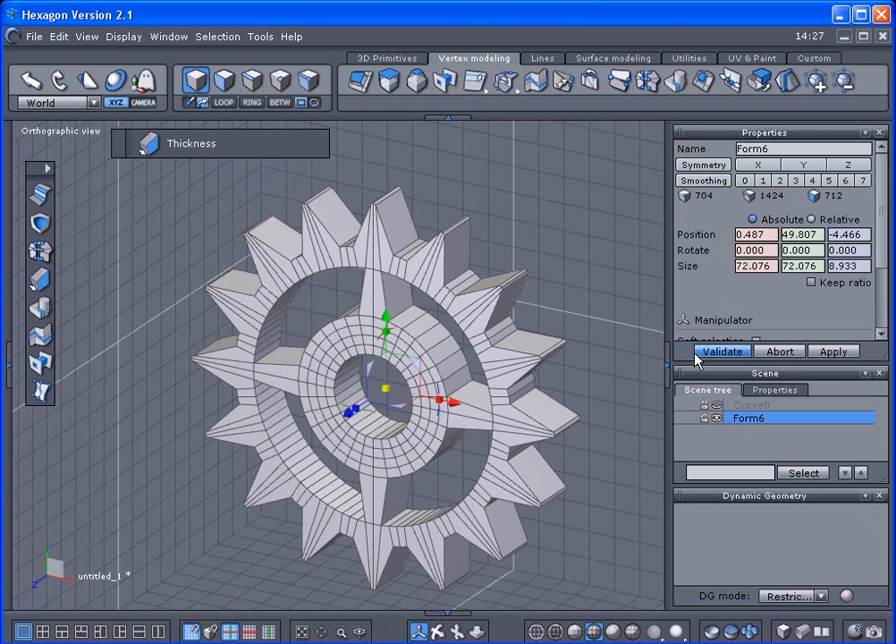
left_click(578, 322)
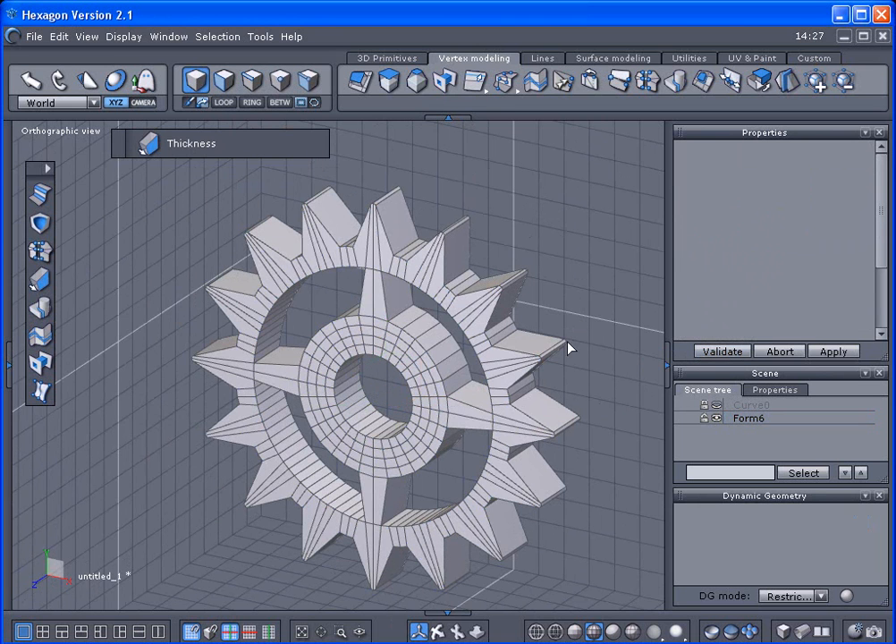
Step: Try smoothing level 2 on the thickened gear and set it back to level 0
mouse_move(440, 635)
middle_mouse_down()
mouse_move(452, 615)
mouse_move(439, 615)
middle_mouse_up()
left_click(417, 462)
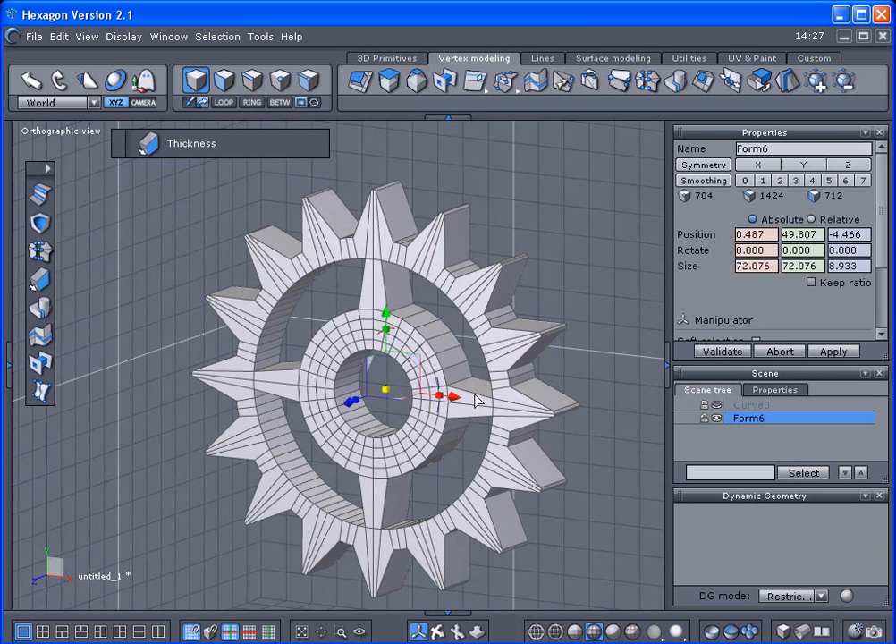
left_click(780, 180)
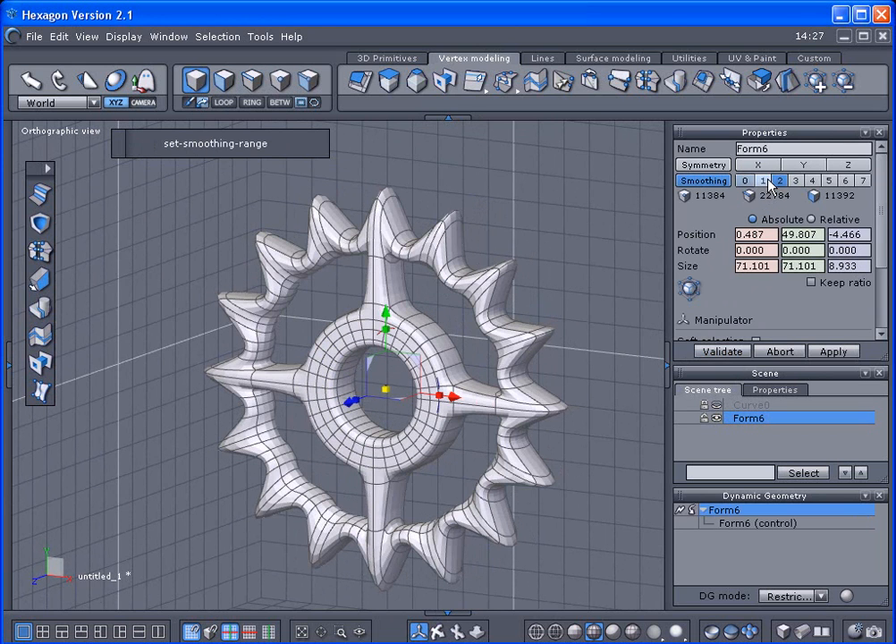
left_click(746, 181)
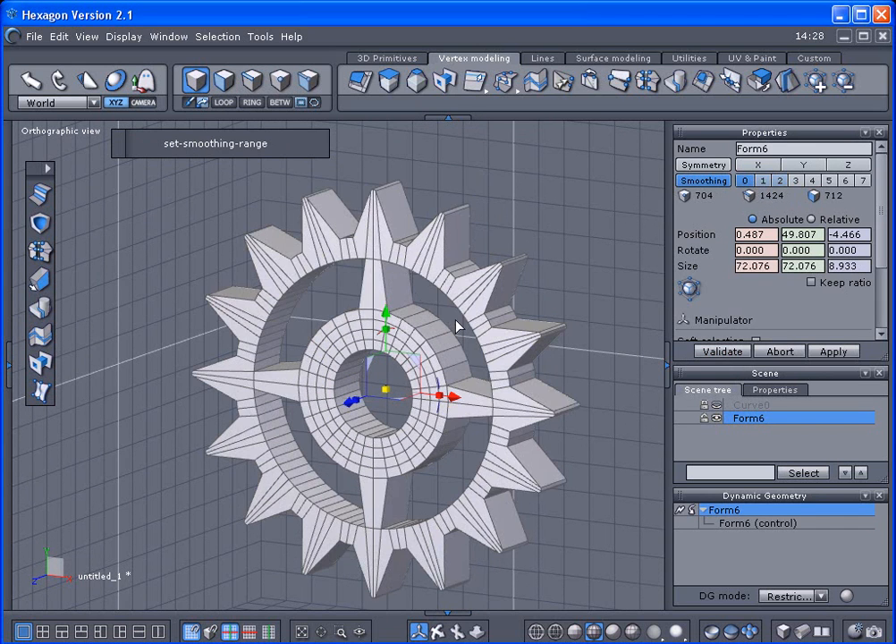
scroll(458, 324, "up", 3)
left_click(780, 181)
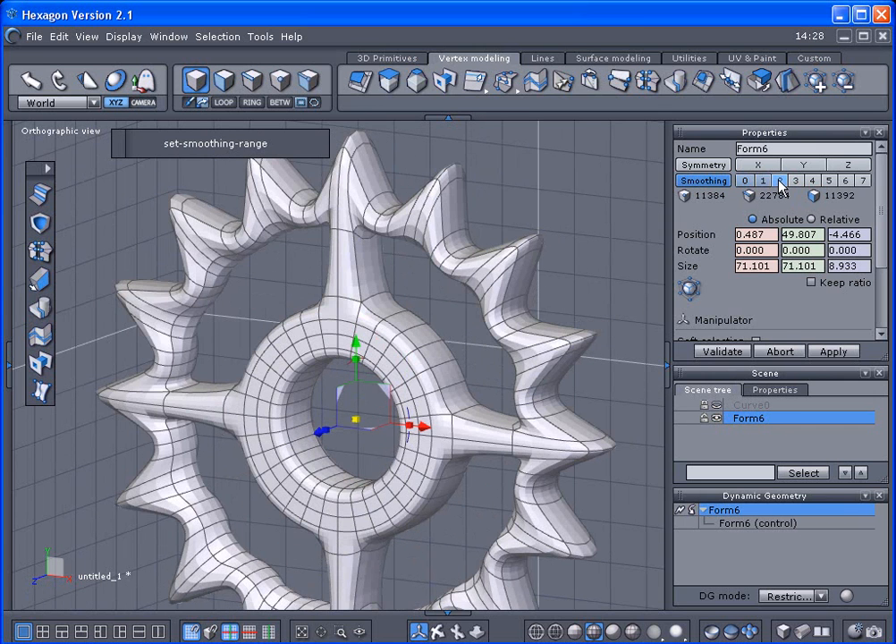
left_click(745, 181)
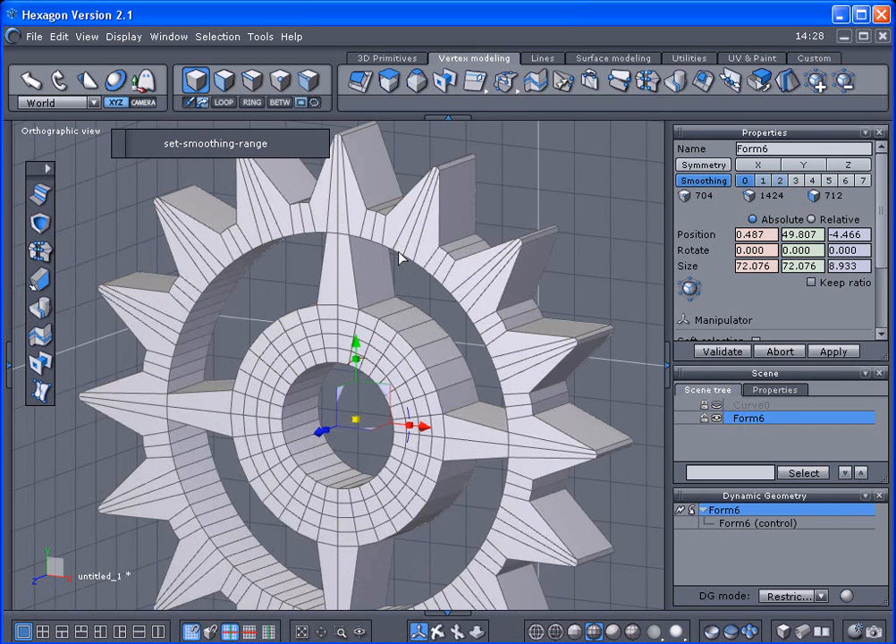
Step: Select the edge loops outlining the teeth and the spoke openings on the gear's front and back faces
left_click(250, 85)
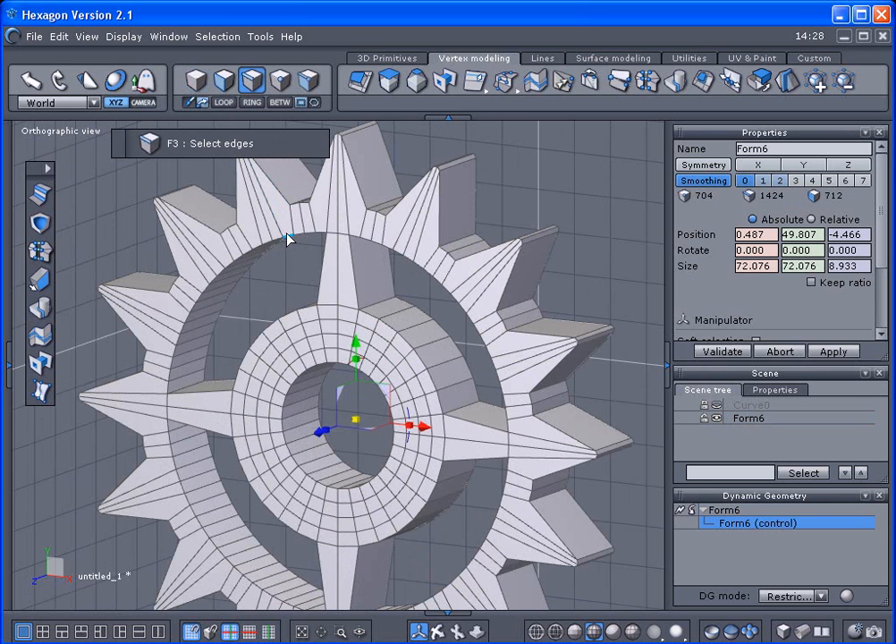
scroll(178, 344, "down", 1)
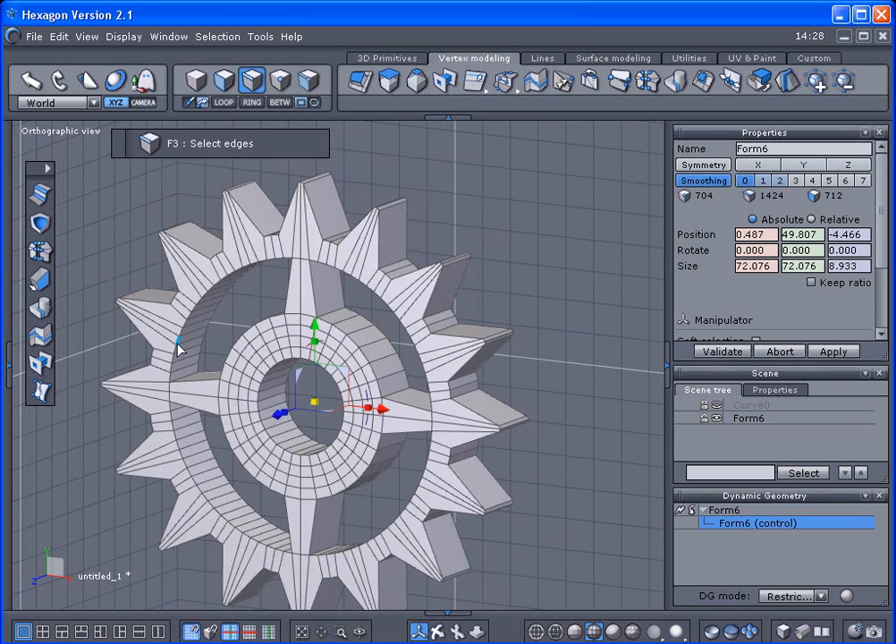
left_click(178, 344)
scroll(204, 336, "up", 2)
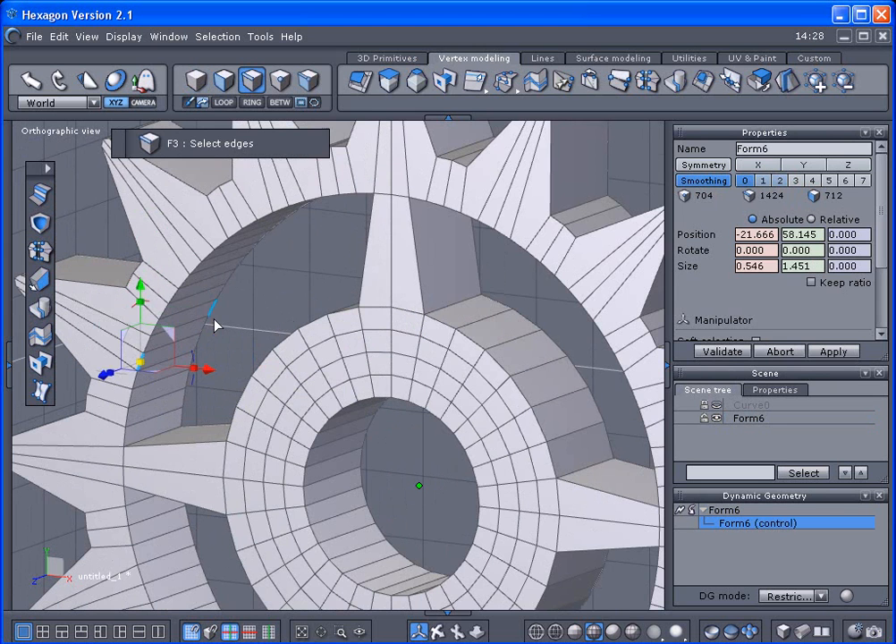
left_click(212, 319)
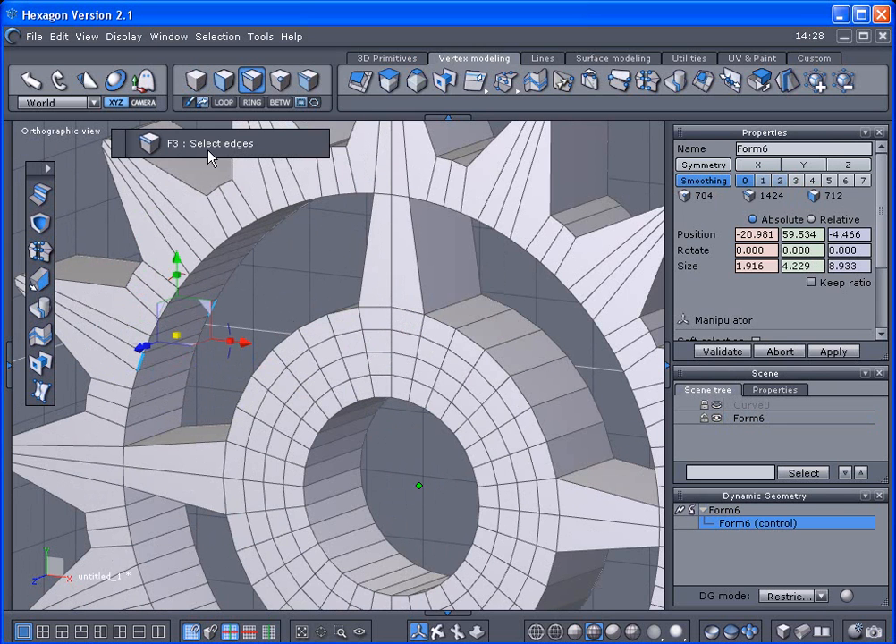
left_click(231, 105)
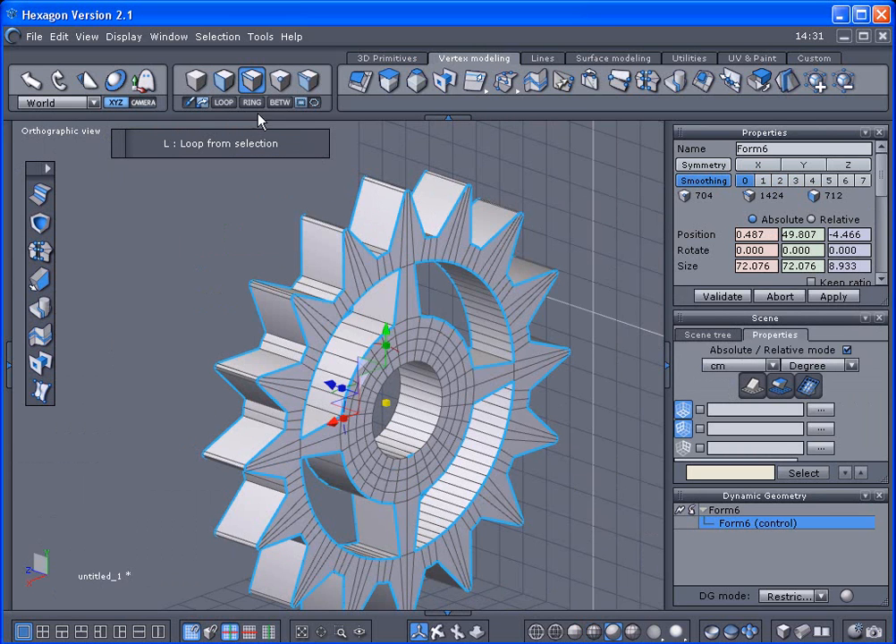
Step: Add the edge loops around the hub's central hole to the selected outline loops
left_click(229, 105)
middle_click_drag(195, 263, 598, 294)
scroll(376, 433, "up", 3)
left_click(362, 419, "shift")
left_click(225, 105)
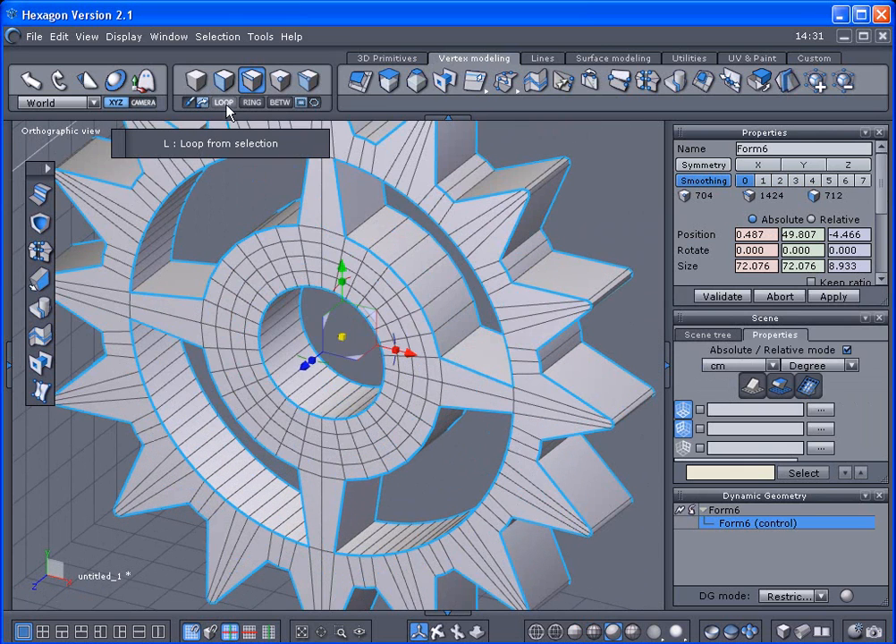
Step: Chamfer all selected outline edge loops of the gear with radius 0.024 and range 1, and validate
scroll(368, 405, "down", 3)
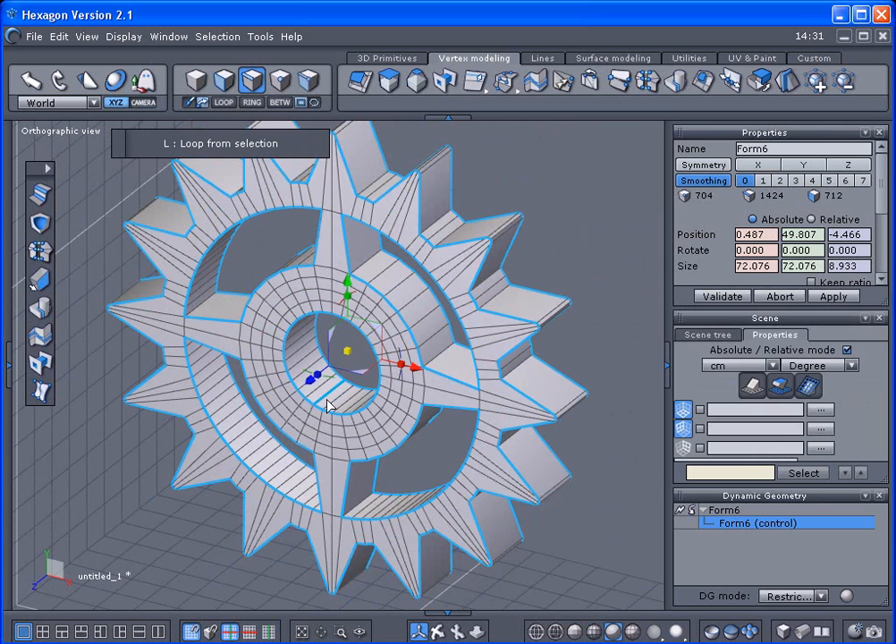
left_click(41, 194)
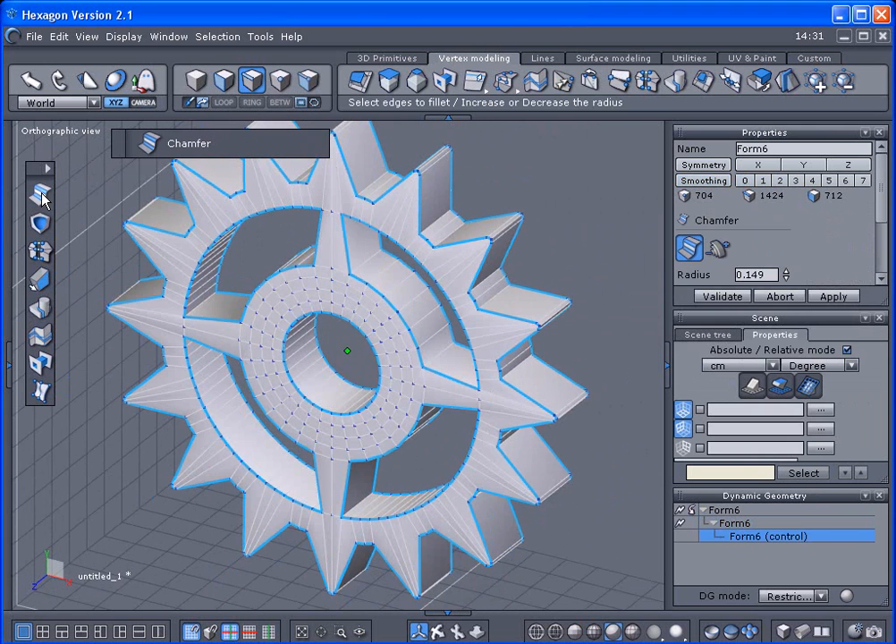
scroll(879, 257, "down", 1)
scroll(880, 257, "down", 1)
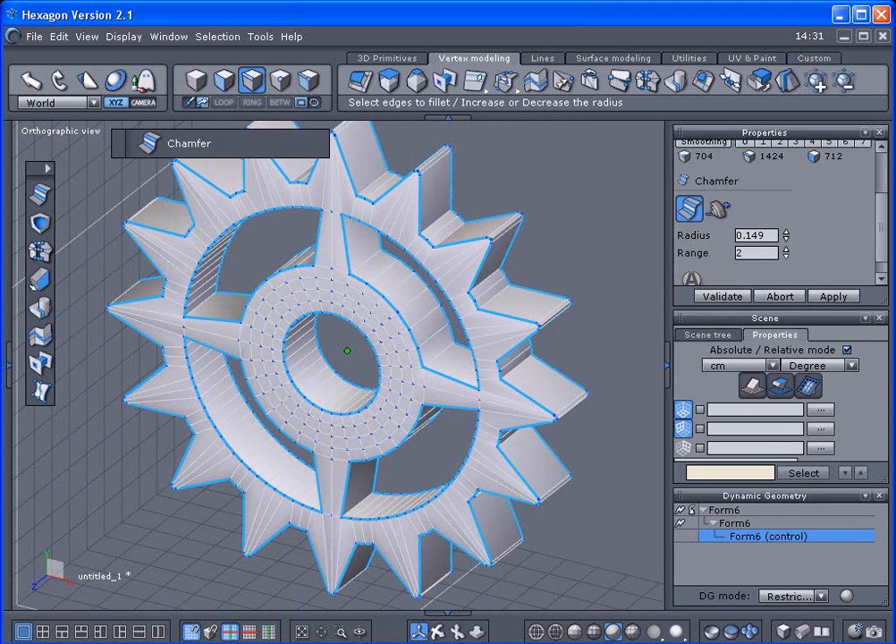
left_click(787, 256)
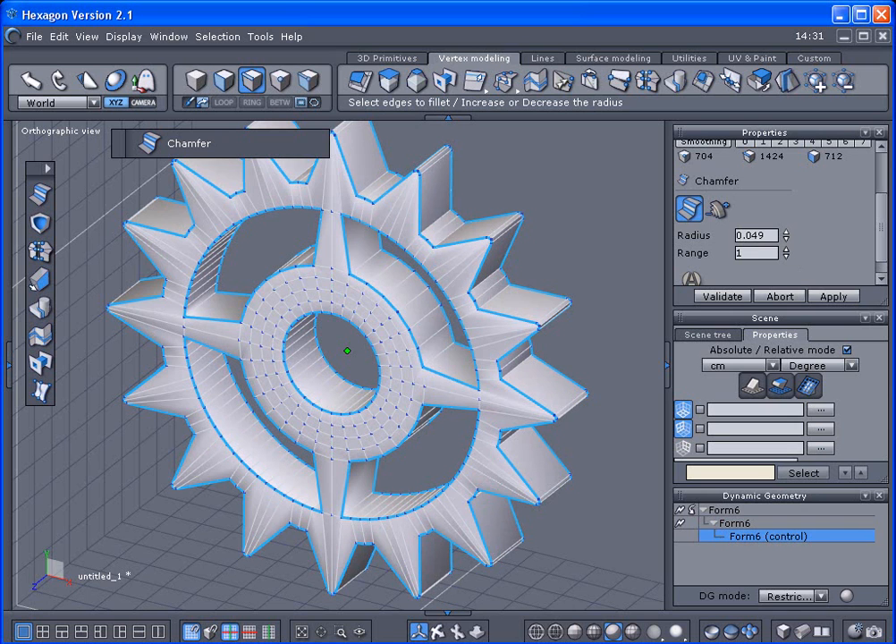
left_click(720, 209)
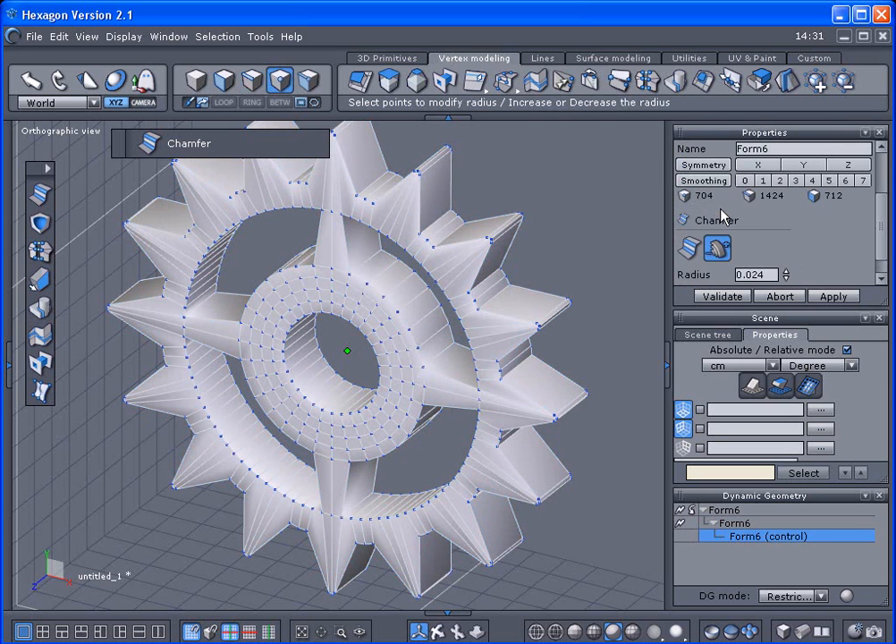
left_click(691, 249)
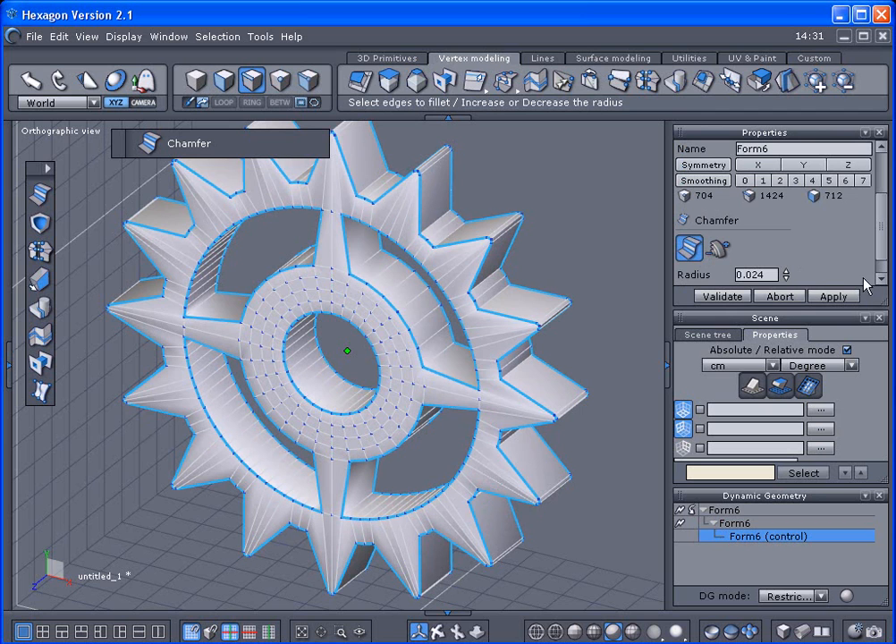
left_click_drag(882, 309, 881, 400)
mouse_move(787, 274)
left_mouse_down()
mouse_move(787, 252)
mouse_move(787, 275)
left_mouse_up()
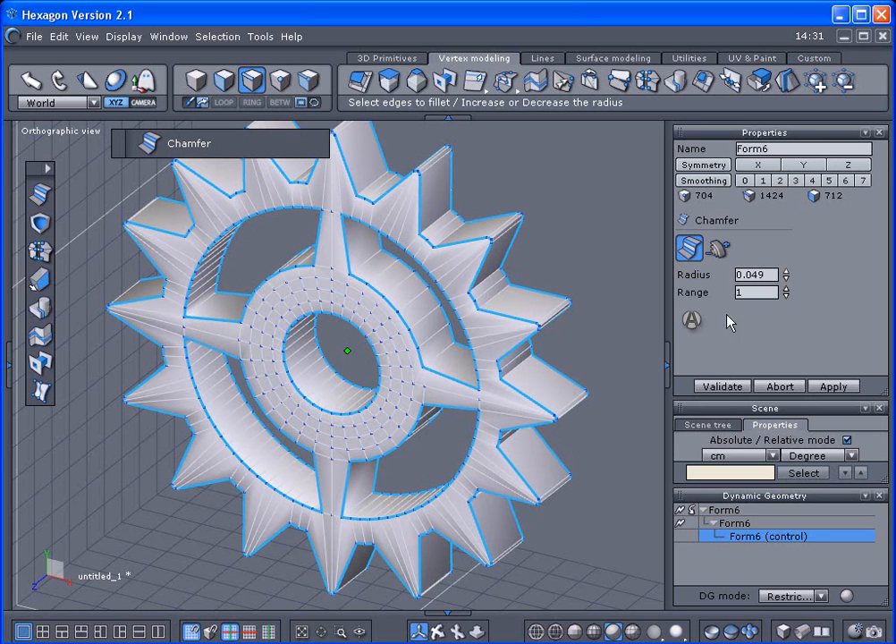
left_click(785, 293)
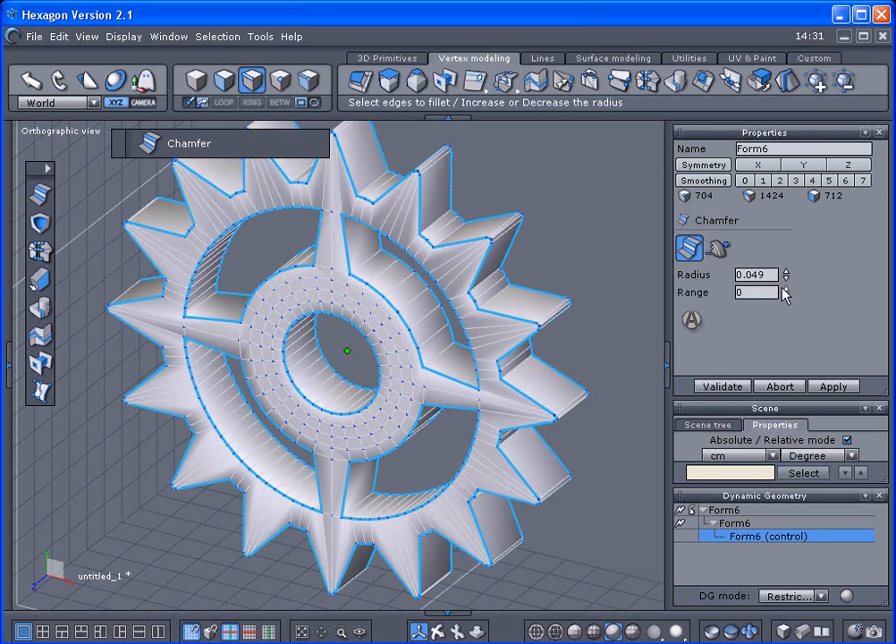
left_click_drag(786, 274, 787, 280)
left_click(785, 288)
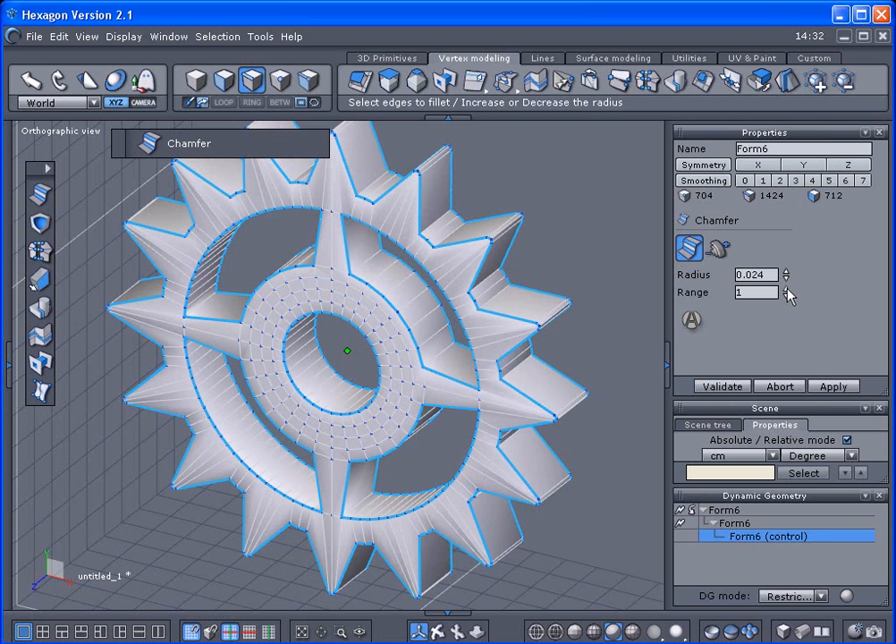
left_click(735, 387)
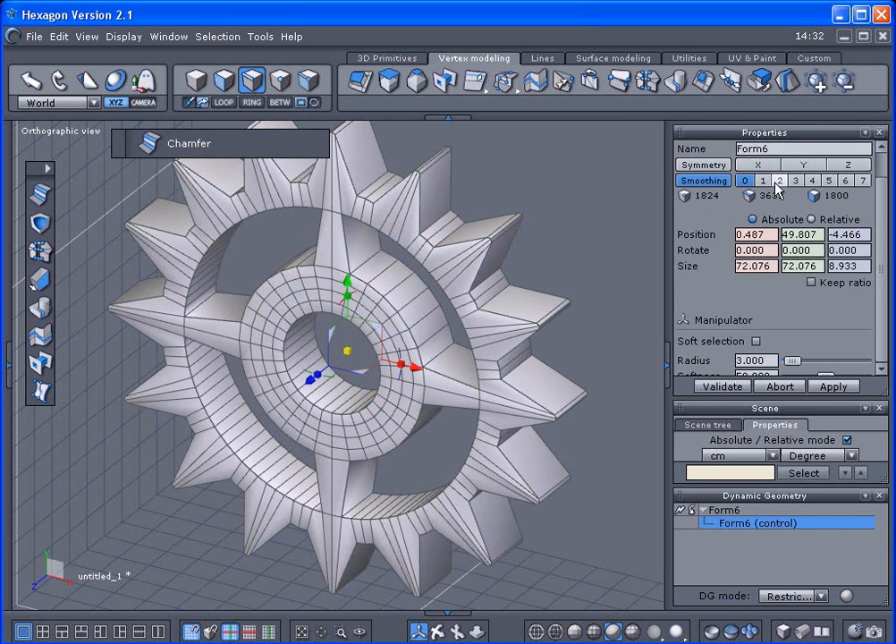
Step: Collapse the gear's dynamic geometry history, apply smoothing level 3, and deselect the gear
left_click(680, 511)
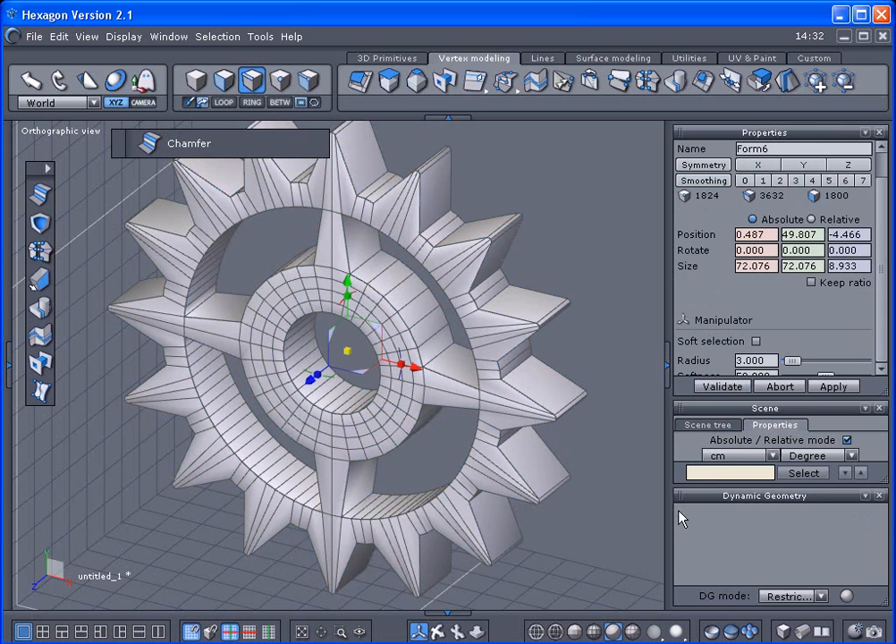
left_click(795, 181)
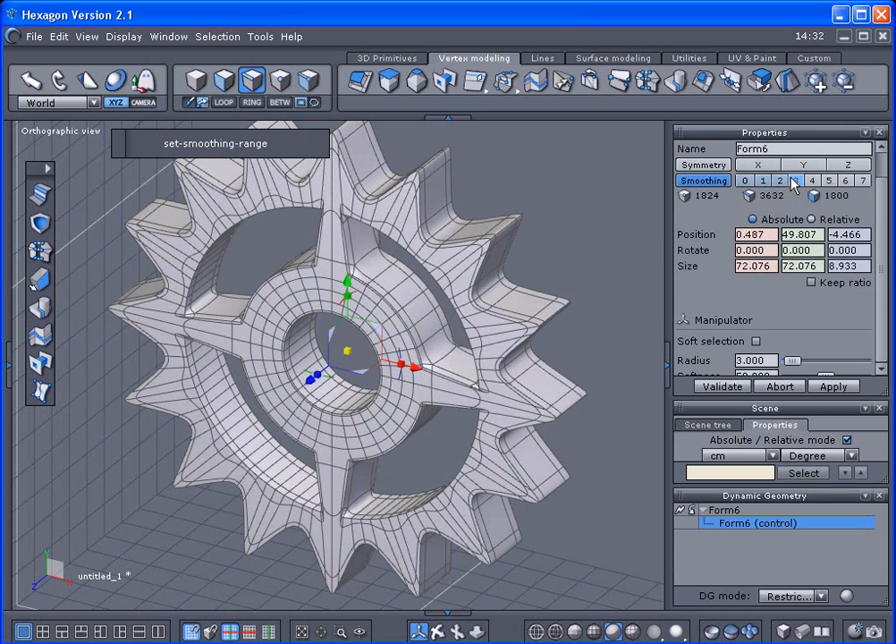
left_click(591, 253)
left_click(590, 254)
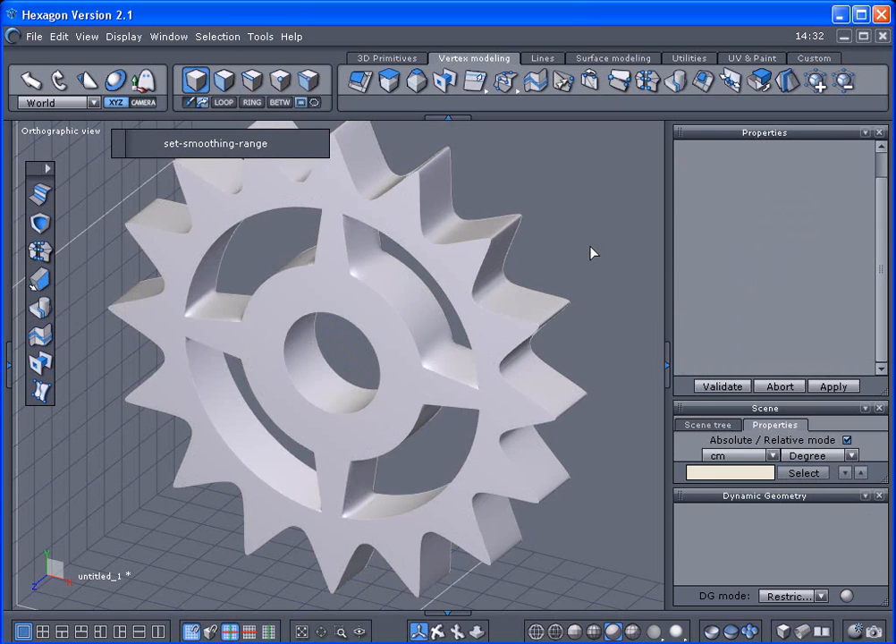
middle_click_drag(588, 256, 604, 229)
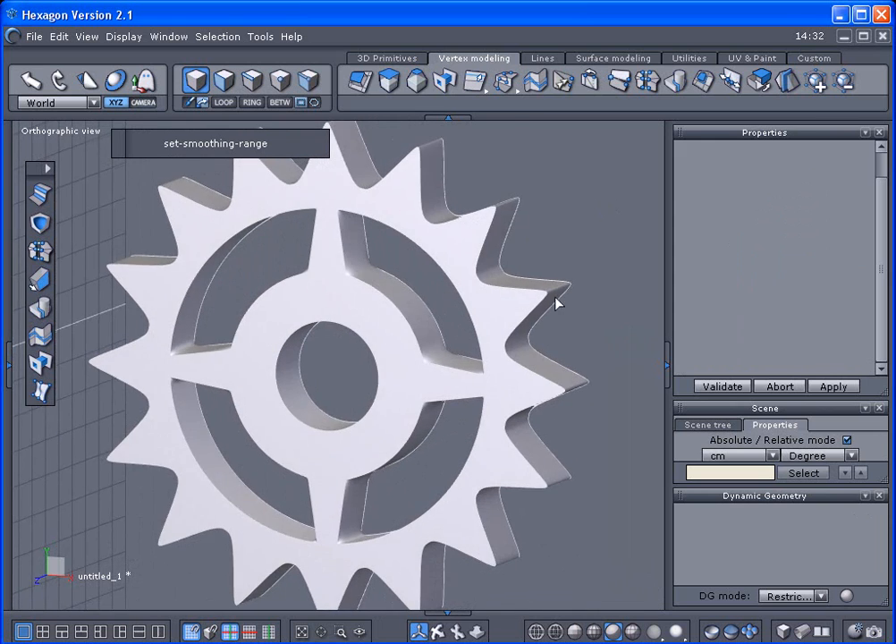
Step: Select the middle loop of faces circling the hole on the hub's front face and extrude it outward to Z 1.100
scroll(508, 379, "down", 2)
middle_click_drag(584, 299, 422, 361)
left_click(422, 361)
scroll(385, 358, "up", 5)
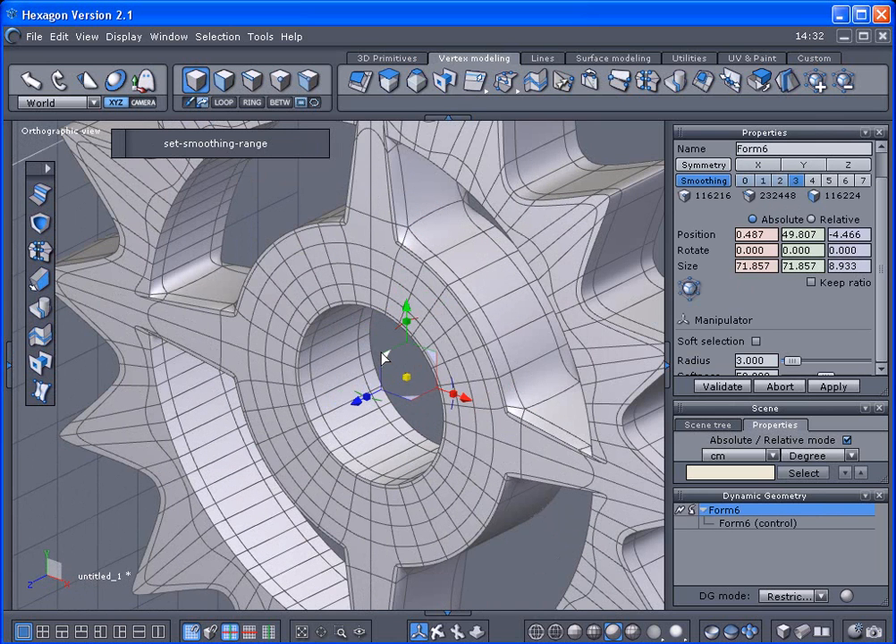
scroll(384, 356, "up", 2)
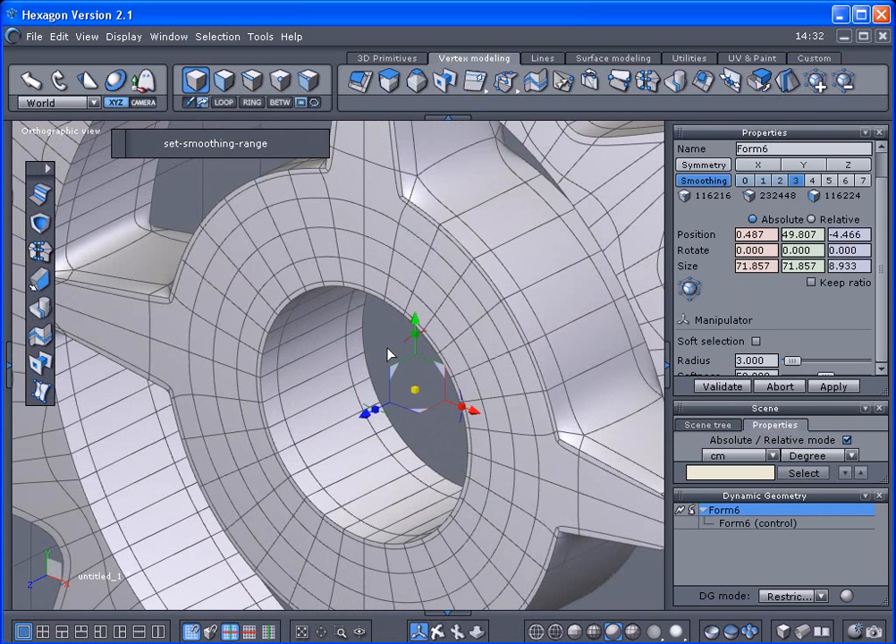
scroll(388, 354, "down", 2)
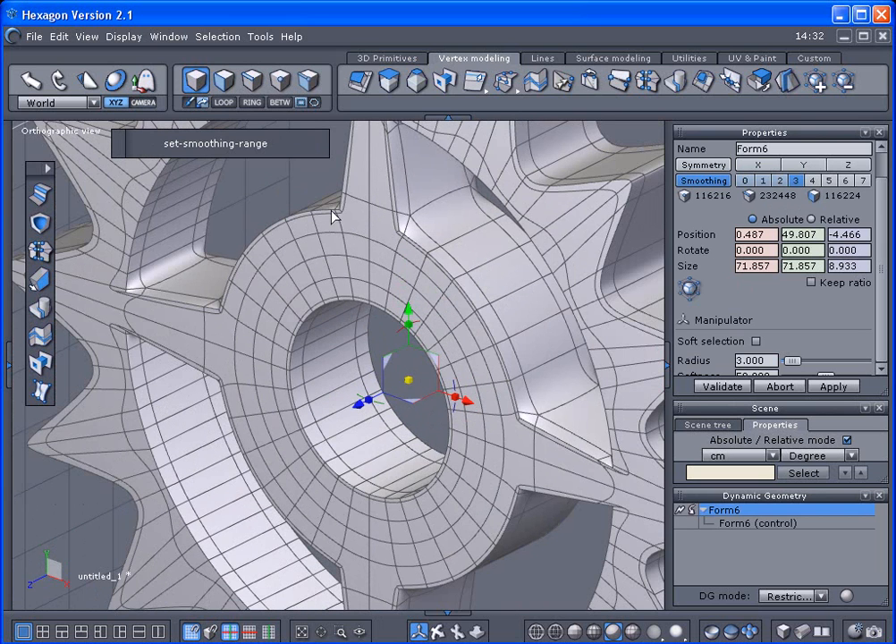
left_click(230, 86)
left_click(313, 273)
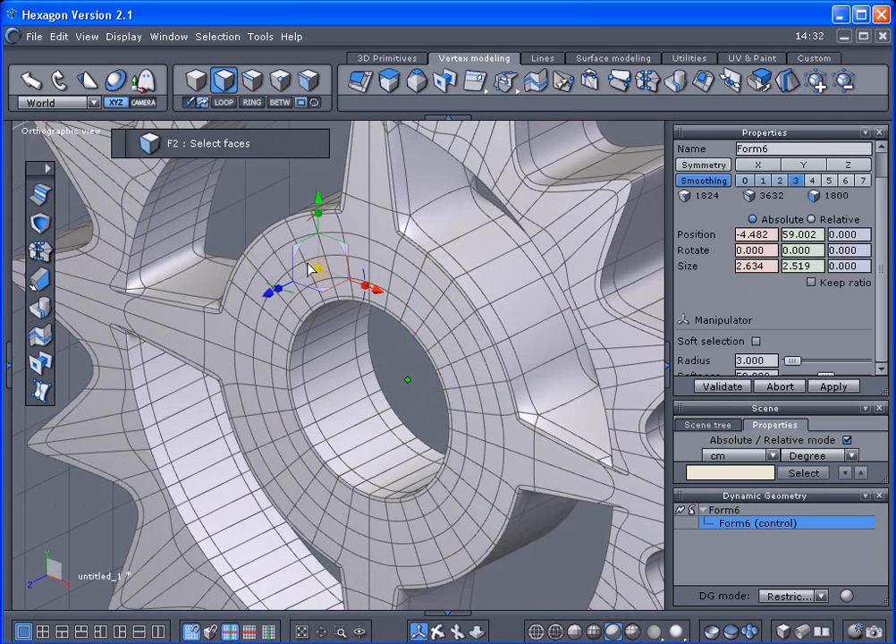
left_click(224, 103)
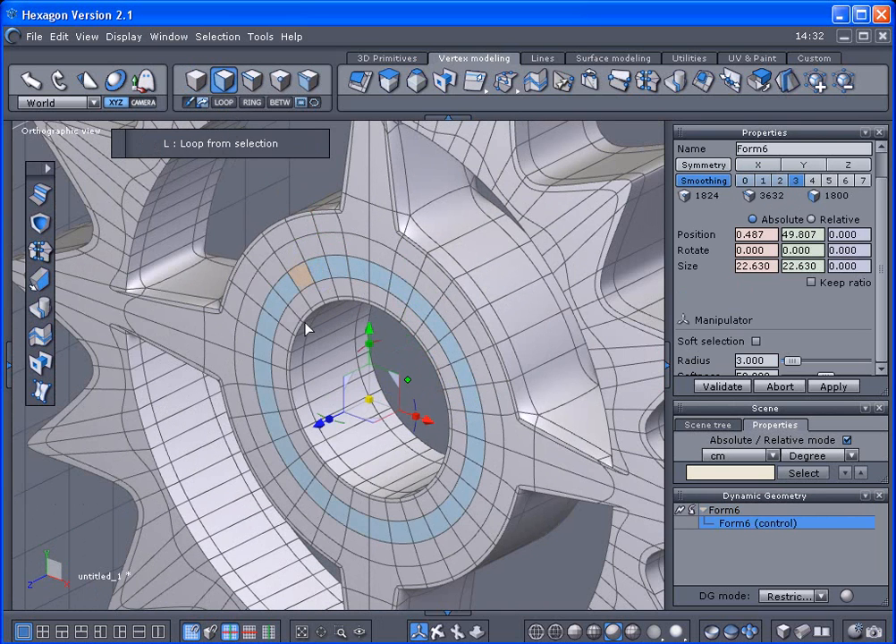
left_click_drag(317, 429, 309, 430)
scroll(311, 422, "down", 5)
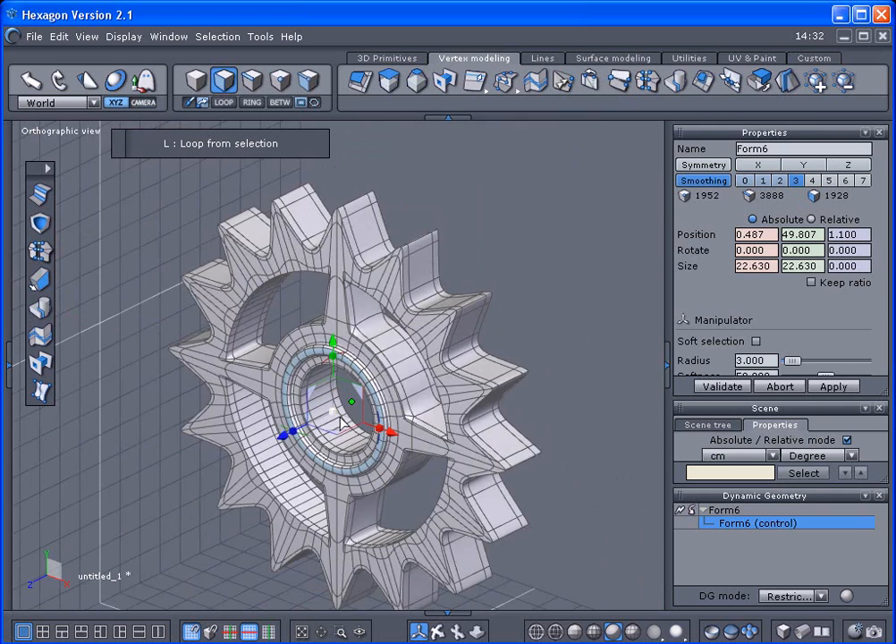
Step: Extrude a loop of faces circling the hole on the hub's back face outward to about Z -9.3
middle_click_drag(528, 334, 523, 258)
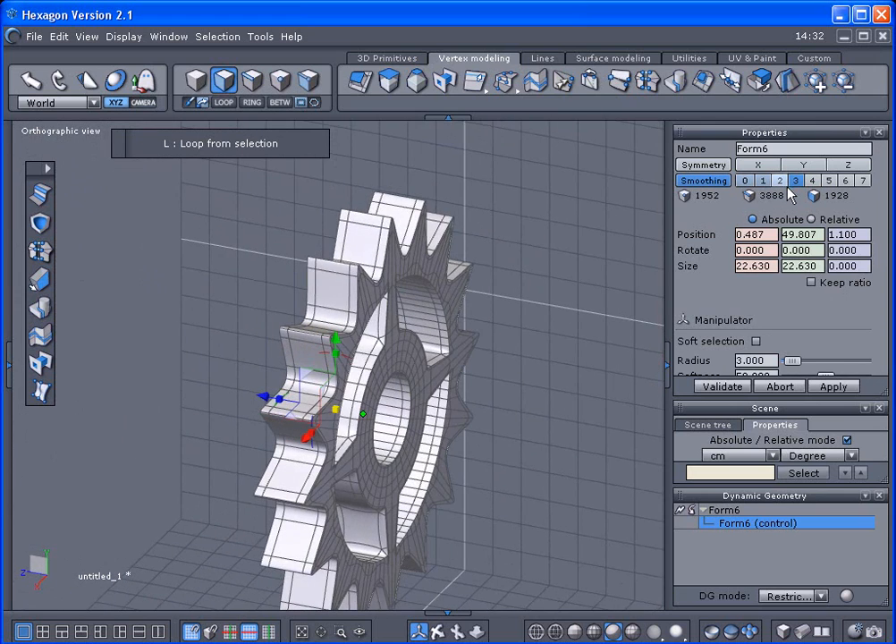
scroll(496, 414, "up", 5)
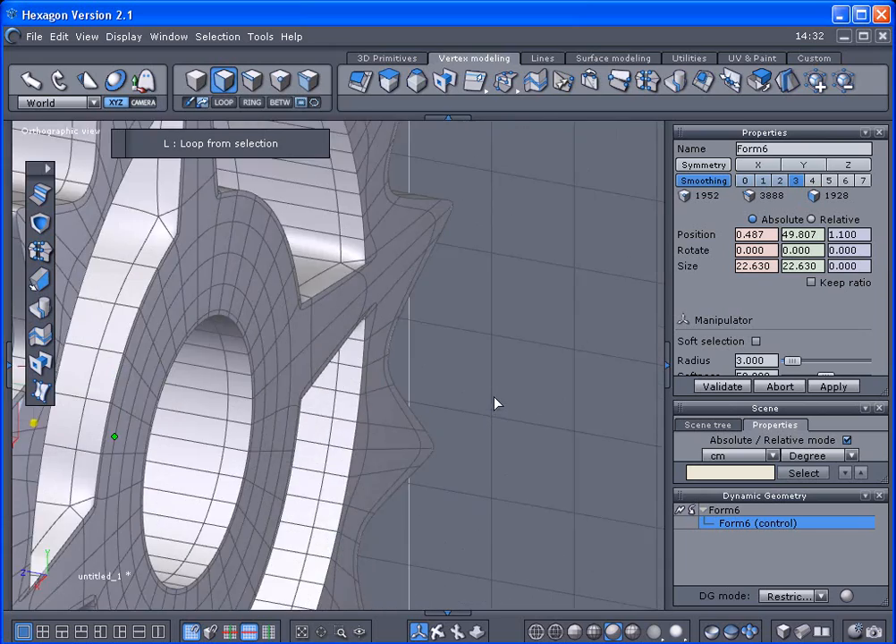
middle_click_drag(517, 361, 250, 231)
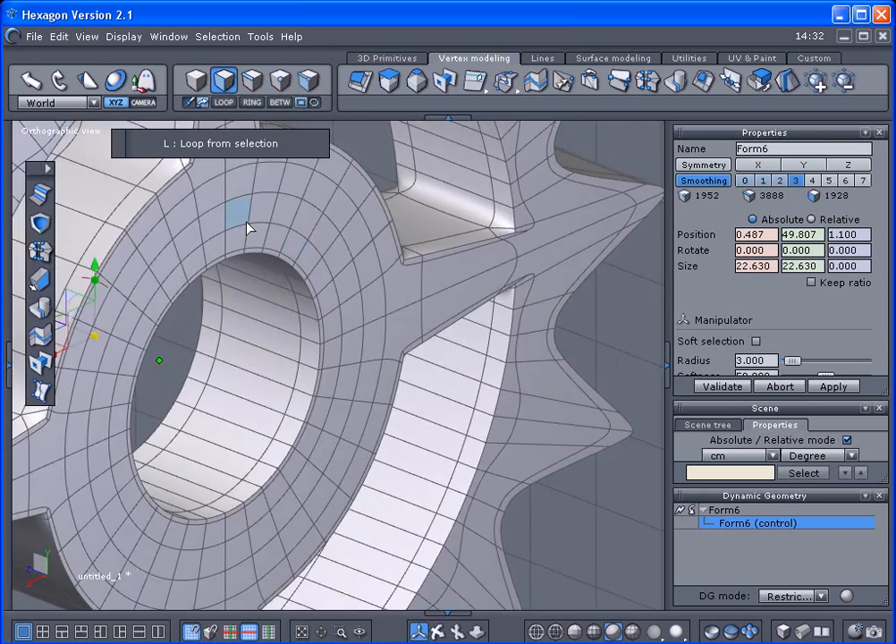
scroll(406, 342, "down", 2)
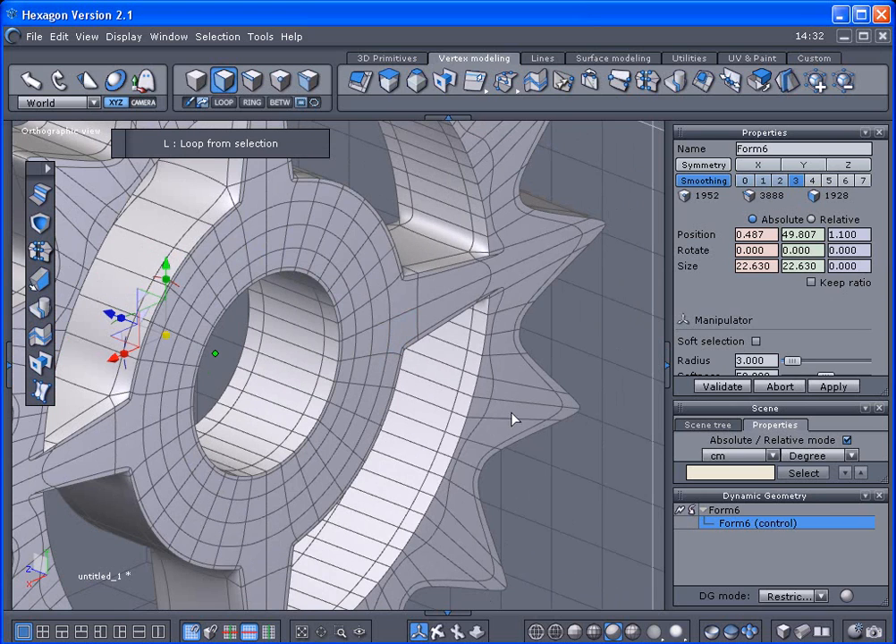
middle_click_drag(577, 419, 262, 249)
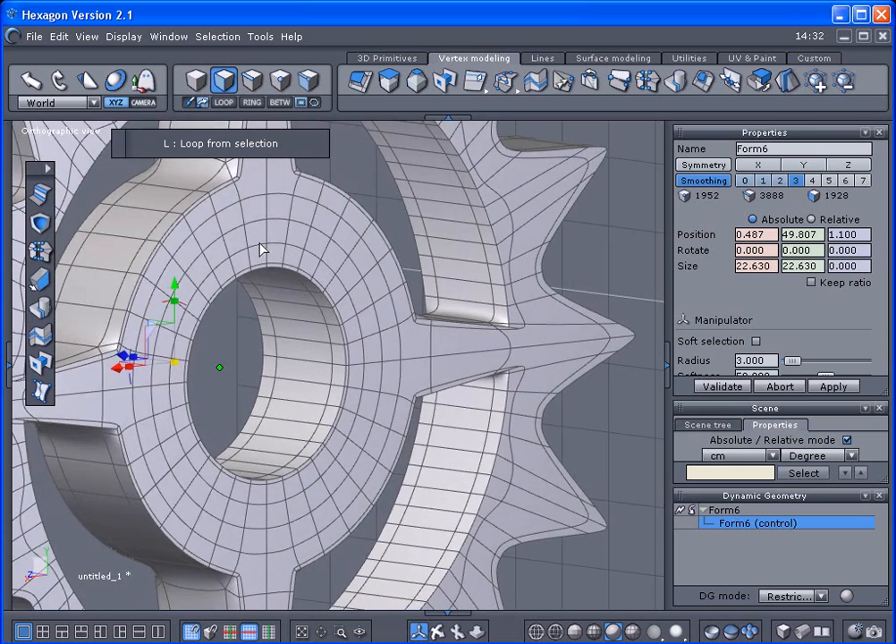
left_click(224, 102)
middle_click_drag(604, 373, 674, 464)
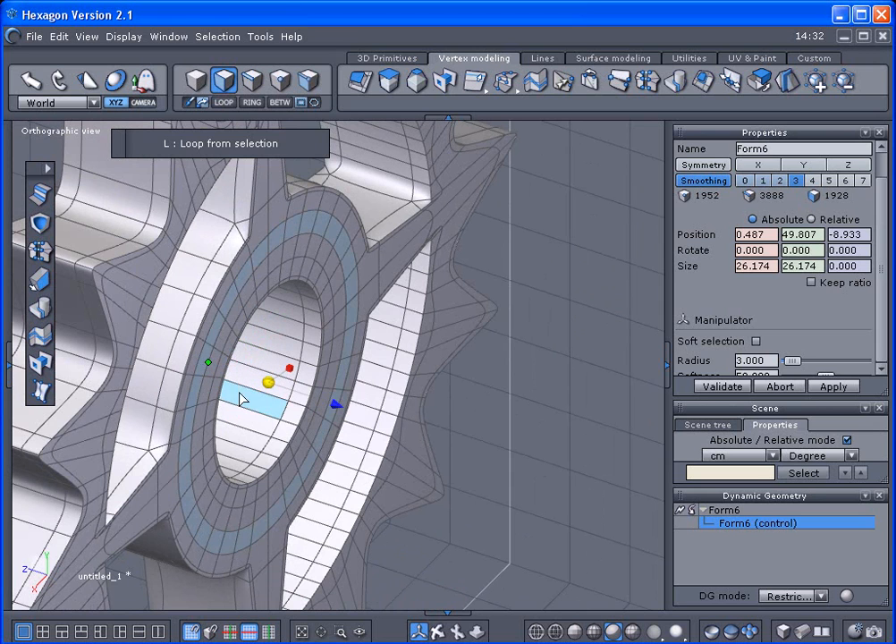
left_click_drag(335, 407, 341, 410)
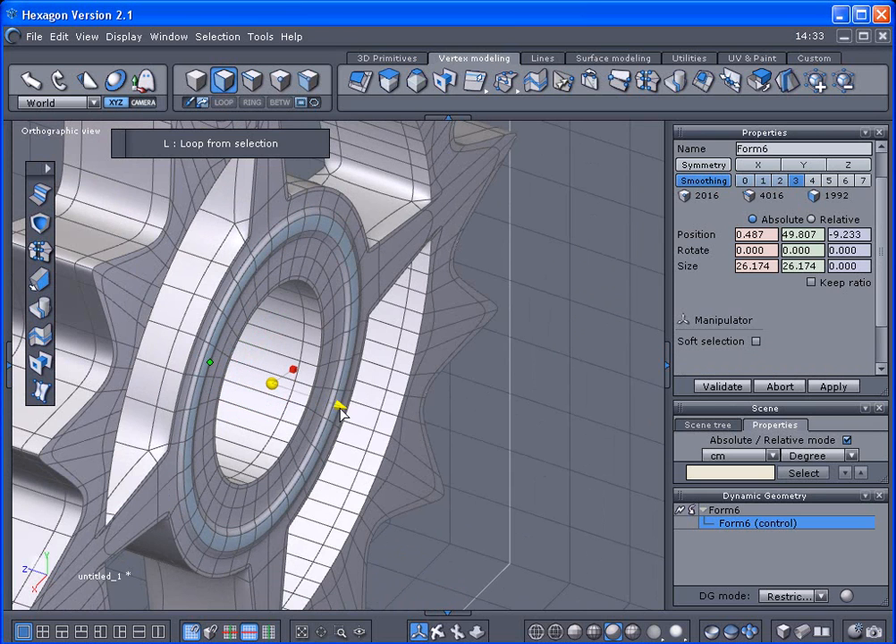
left_click(498, 418)
left_click(498, 418)
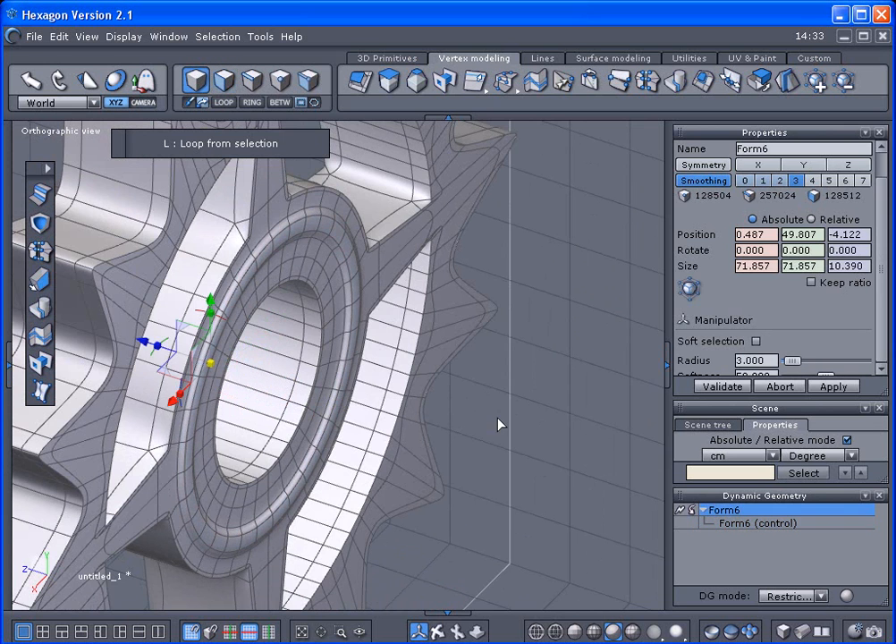
Step: Deselect the gear and examine the raised hub rings and smoothed edges from several sides
left_click(497, 418)
right_click_drag(497, 418, 368, 403)
scroll(368, 403, "down", 3)
right_click_drag(506, 500, 390, 484)
scroll(553, 434, "down", 2)
right_click_drag(580, 482, 338, 477)
mouse_move(511, 445)
right_mouse_down()
mouse_move(208, 420)
mouse_move(560, 457)
mouse_move(358, 464)
mouse_move(455, 458)
right_mouse_up()
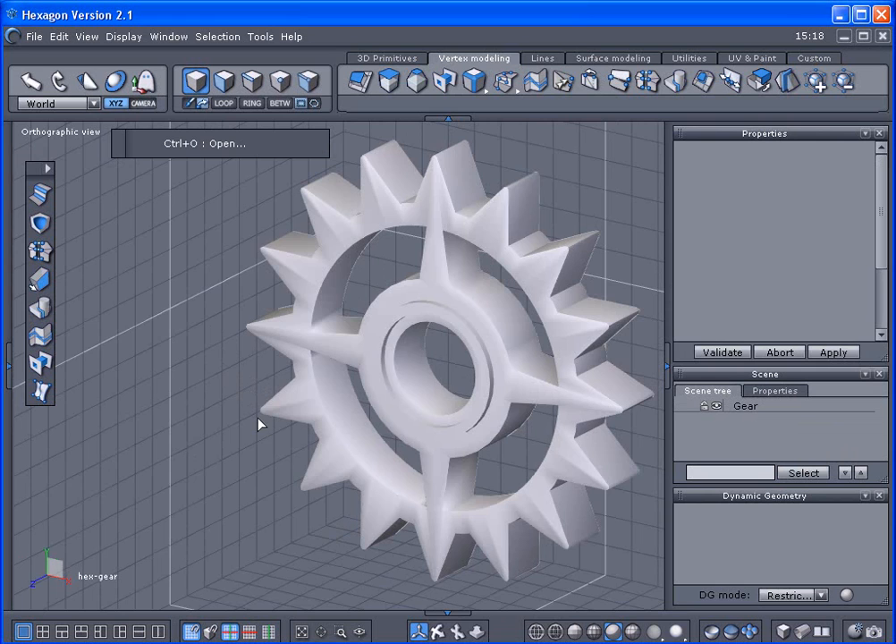
Step: Change the display of the gear in the hex-gear file to a reflective, metallic-looking shading
mouse_move(258, 448)
right_mouse_down()
mouse_move(256, 474)
mouse_move(196, 444)
mouse_move(316, 468)
mouse_move(250, 453)
right_mouse_up()
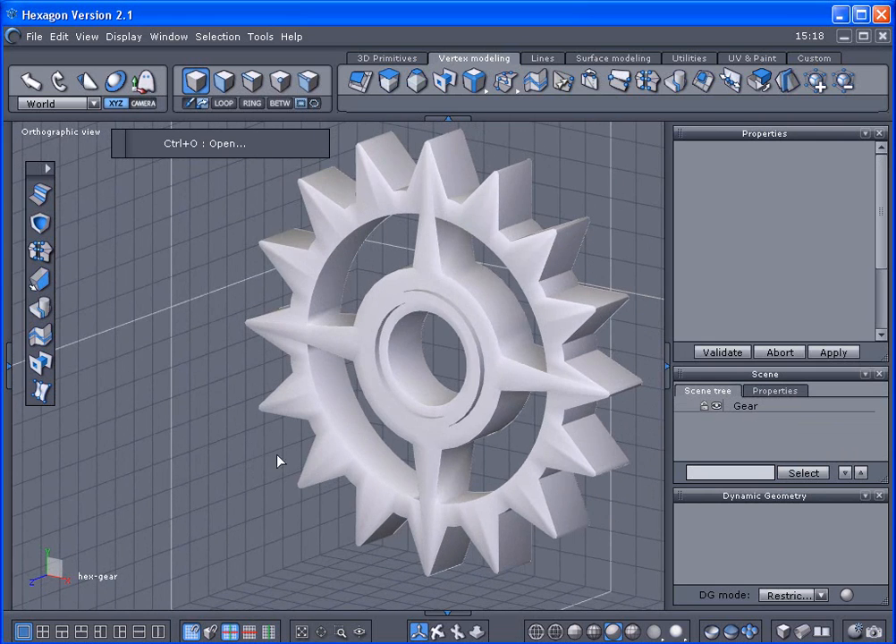
left_click(654, 634)
left_click(655, 513)
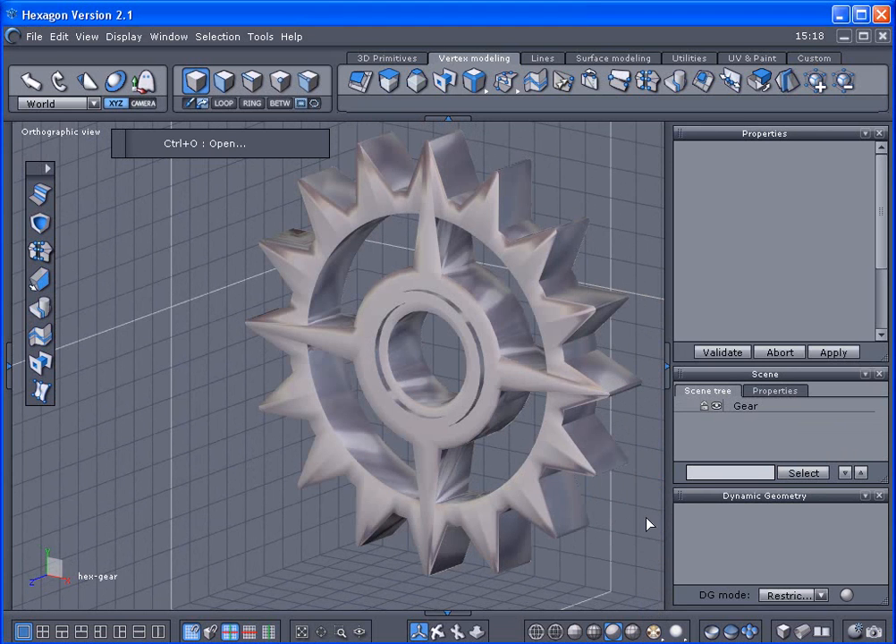
Step: Apply smoothing level 3 to the gear and deselect it
left_click(510, 411)
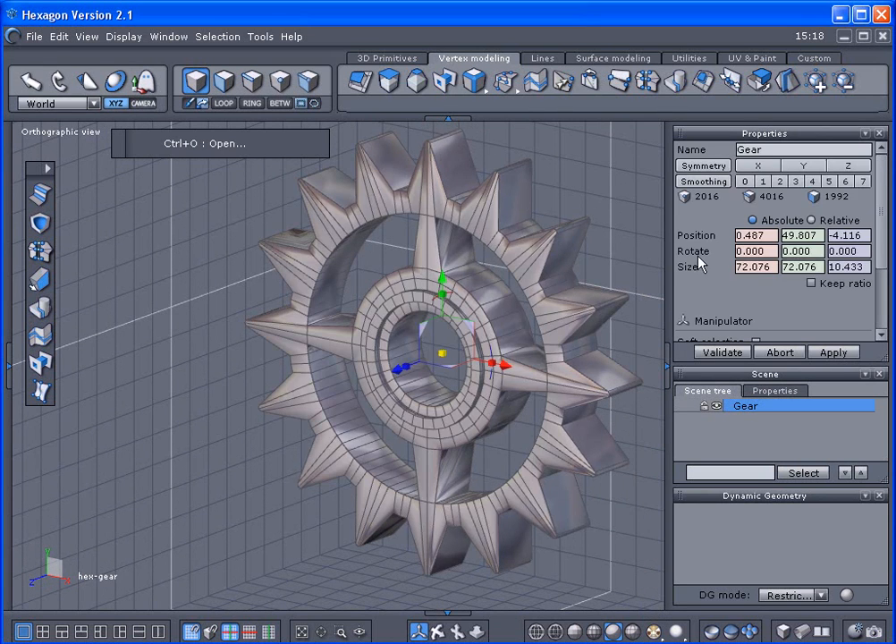
left_click(795, 181)
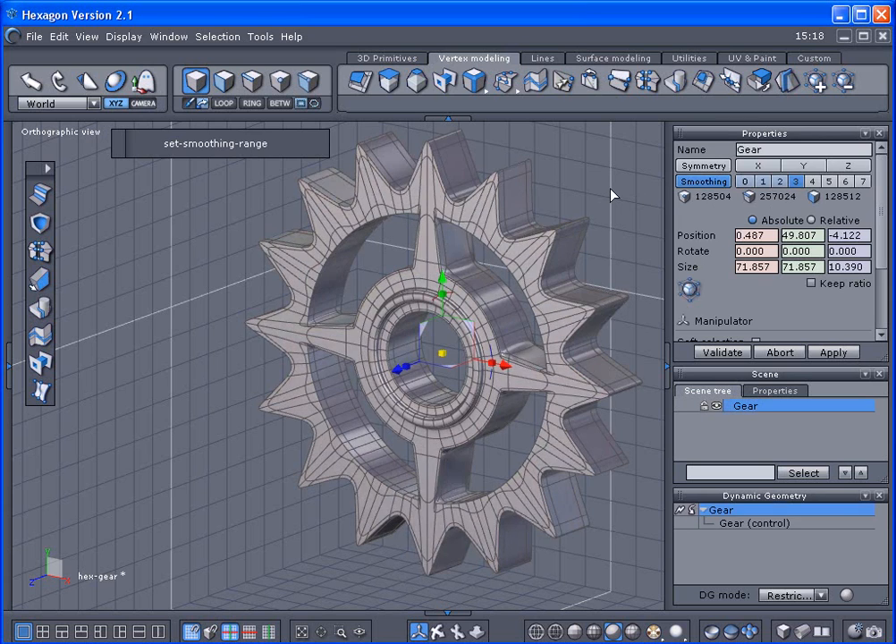
left_click(612, 194)
Step: Turn off the display of all reference grids in the scene so the gear stands on a plain background
middle_click_drag(548, 215, 430, 264)
left_click(792, 391)
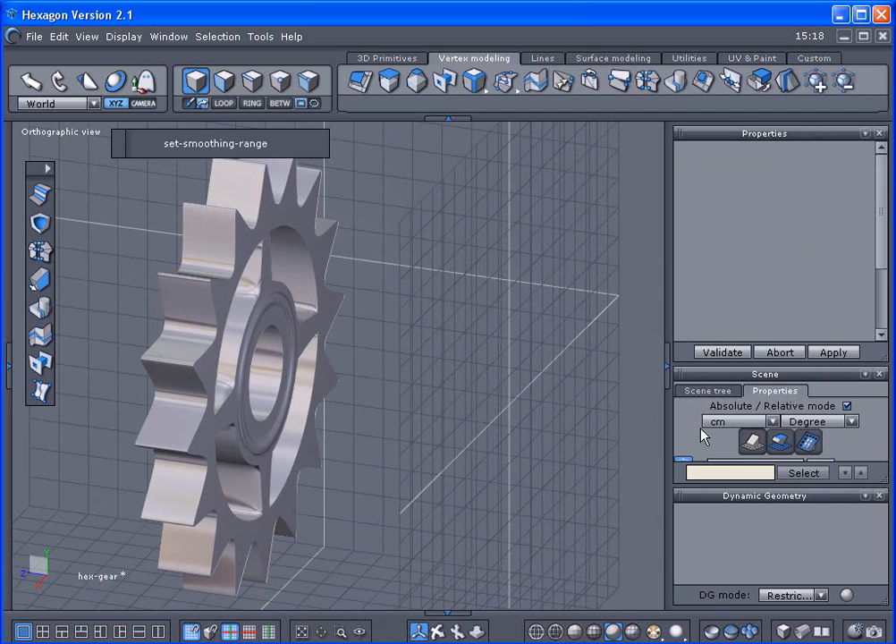
left_click(880, 495)
left_click(684, 487)
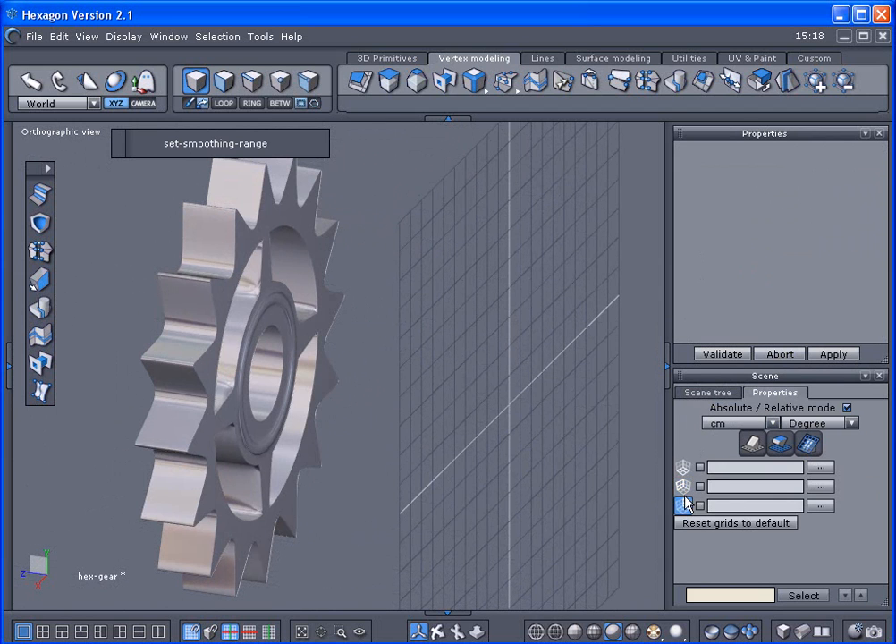
left_click(683, 504)
Step: Hide the side panels to present the finished metallic gear in an enlarged viewport
right_click_drag(603, 425, 568, 410)
left_click(664, 371)
middle_click_drag(644, 385, 756, 406)
scroll(735, 400, "up", 2)
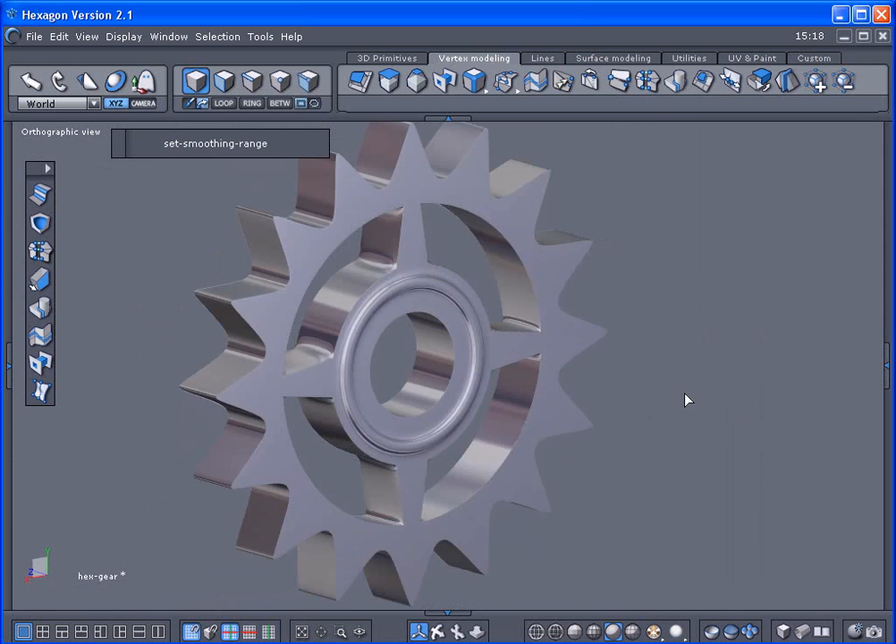